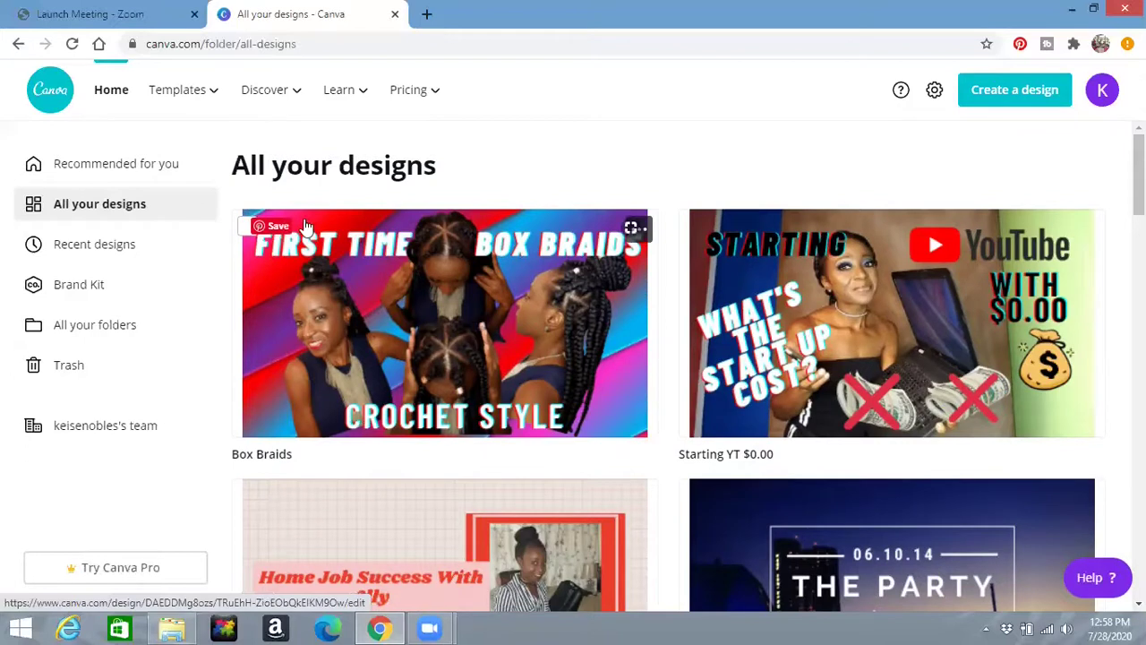
Return to Canva's home page and search designs for 'youtube thumbnail'.
click(111, 90)
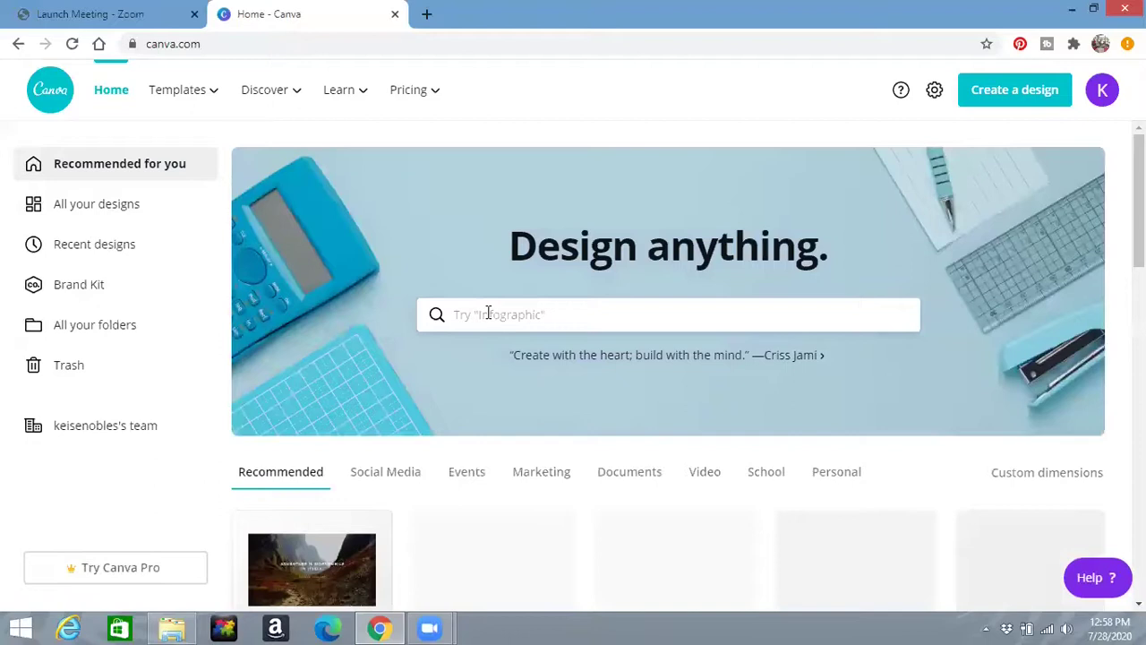
click(617, 316)
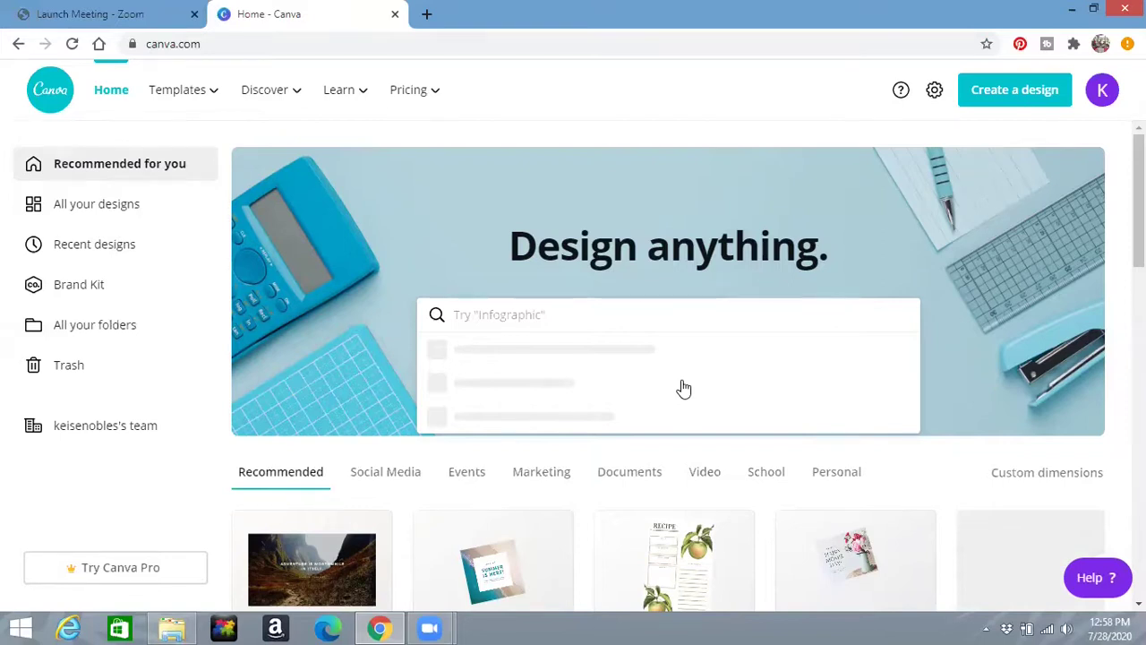
text(youtube thumbnail)
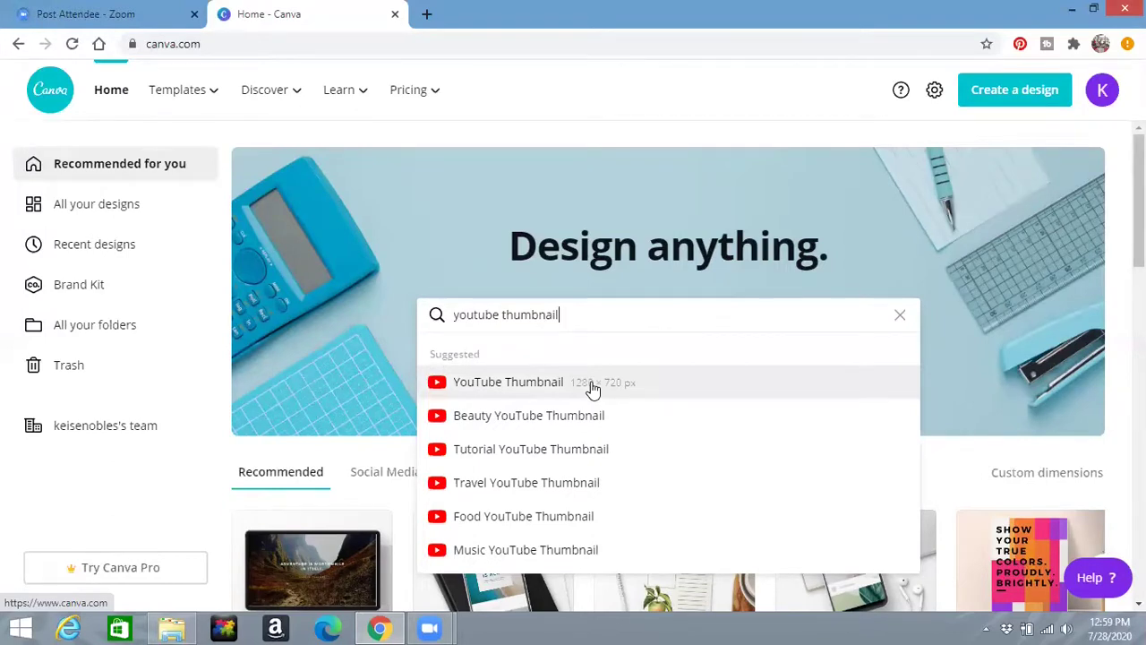
Choose the YouTube Thumbnail (1280 × 720 px) suggestion to see its templates.
key(Down)
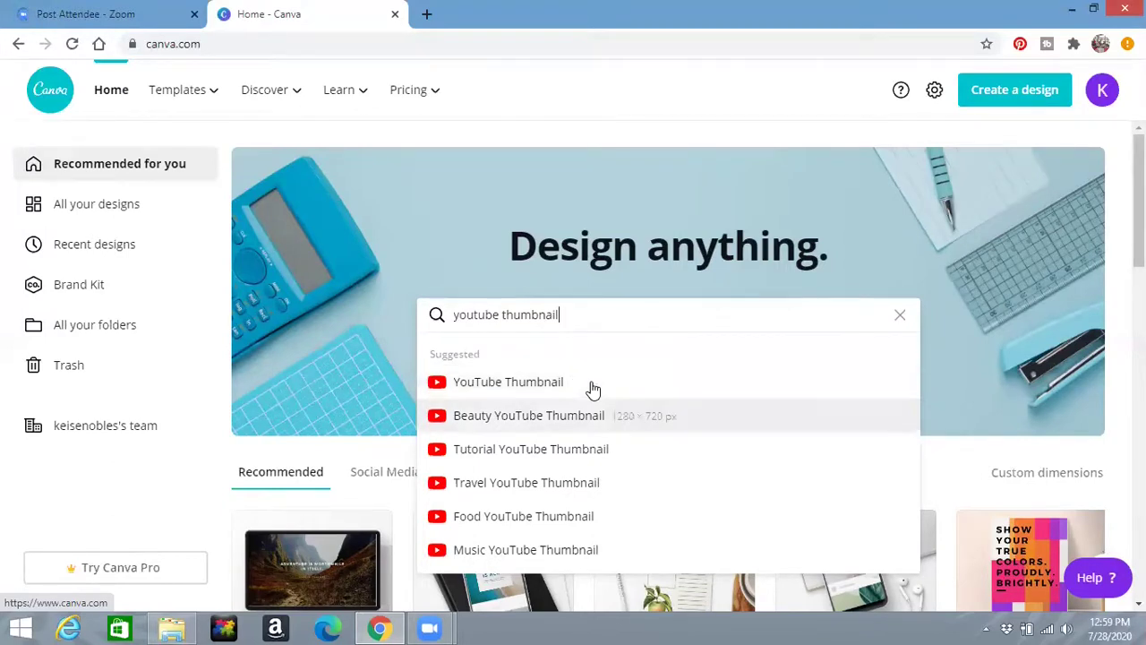
key(Up)
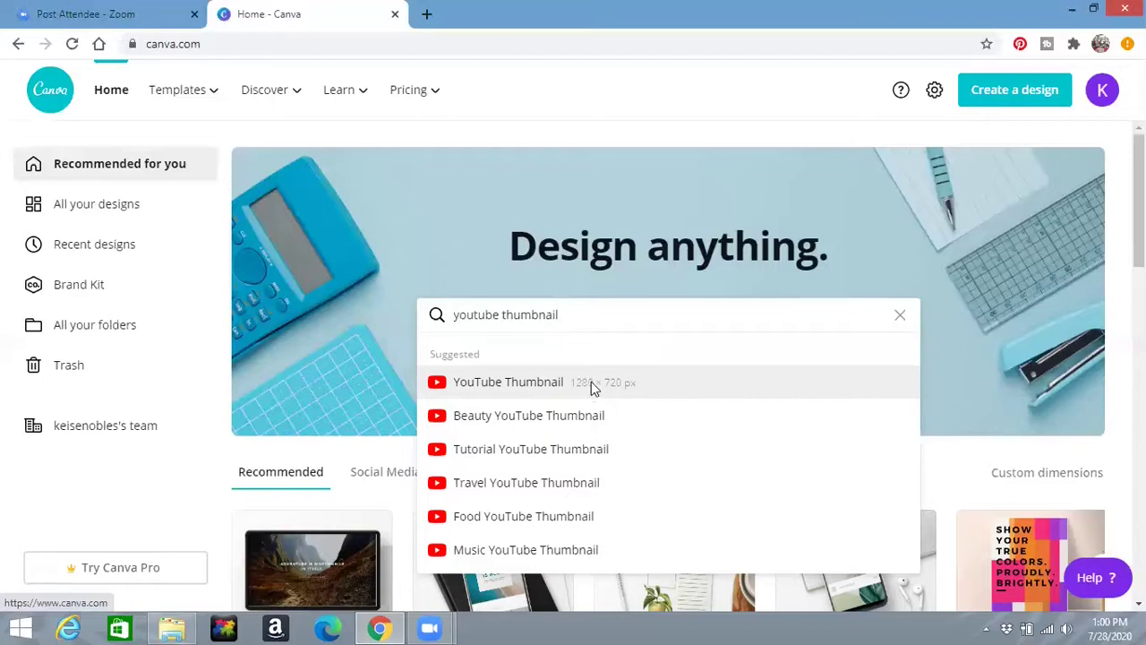
click(591, 384)
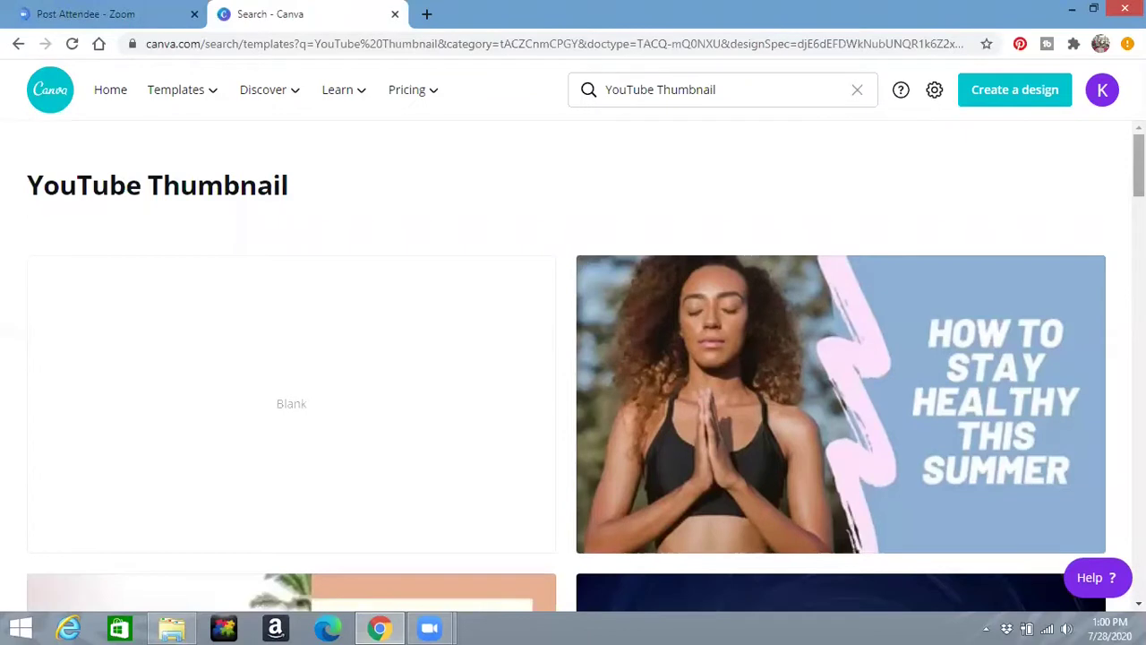
scroll(574, 358, down, 6)
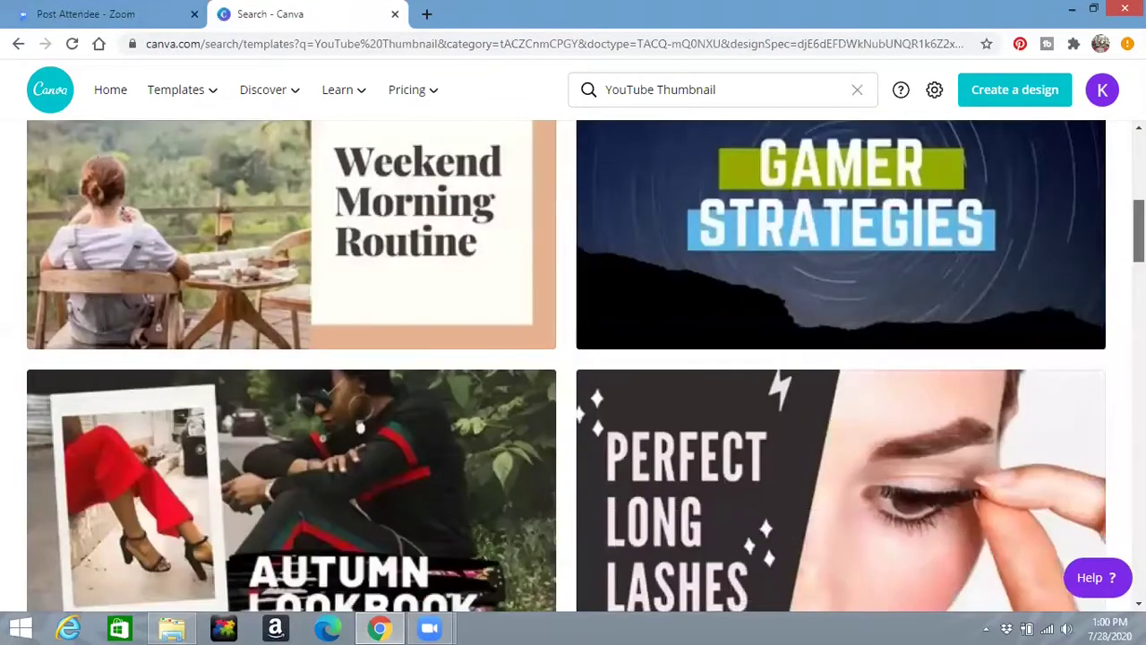
scroll(573, 359, down, 2)
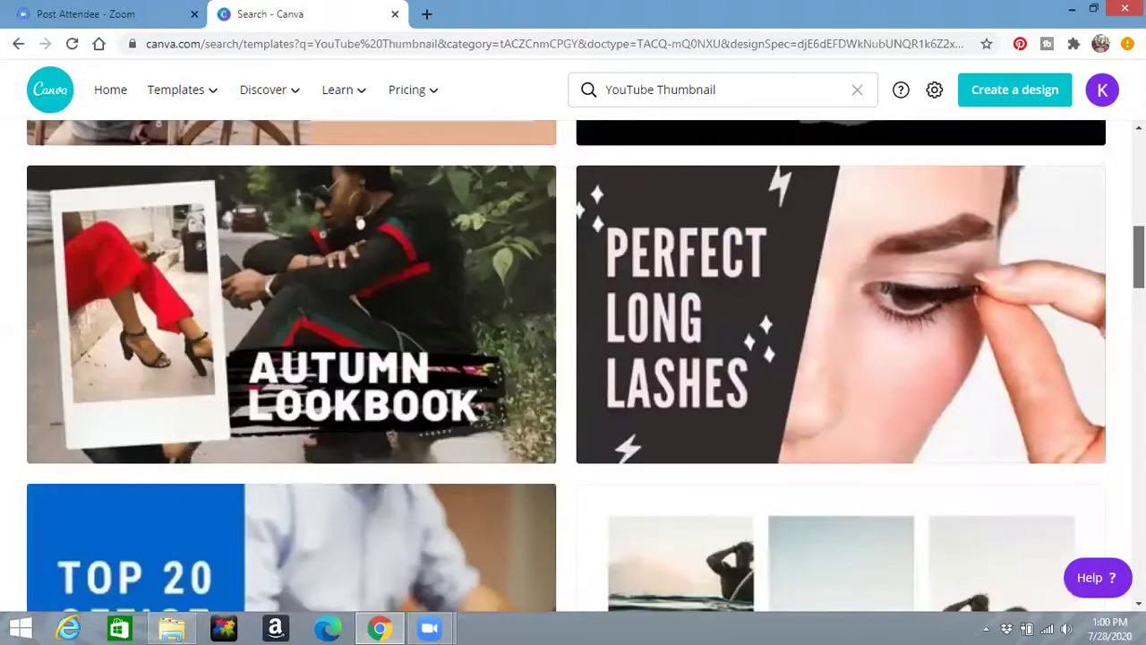
scroll(573, 358, down, 1)
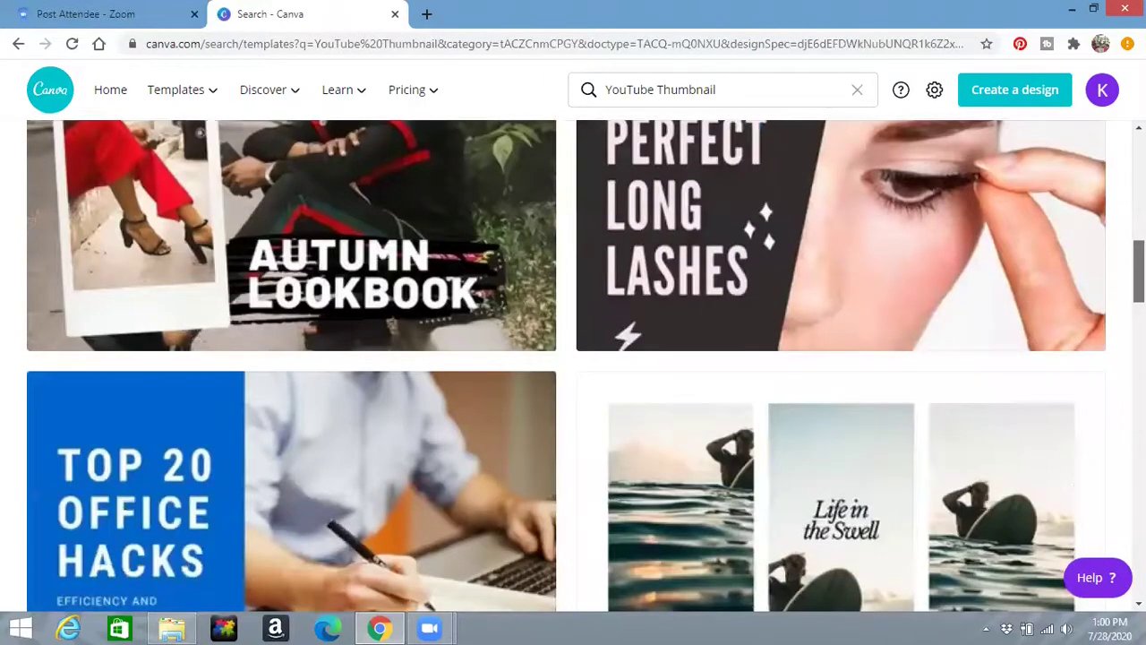
scroll(573, 358, down, 4)
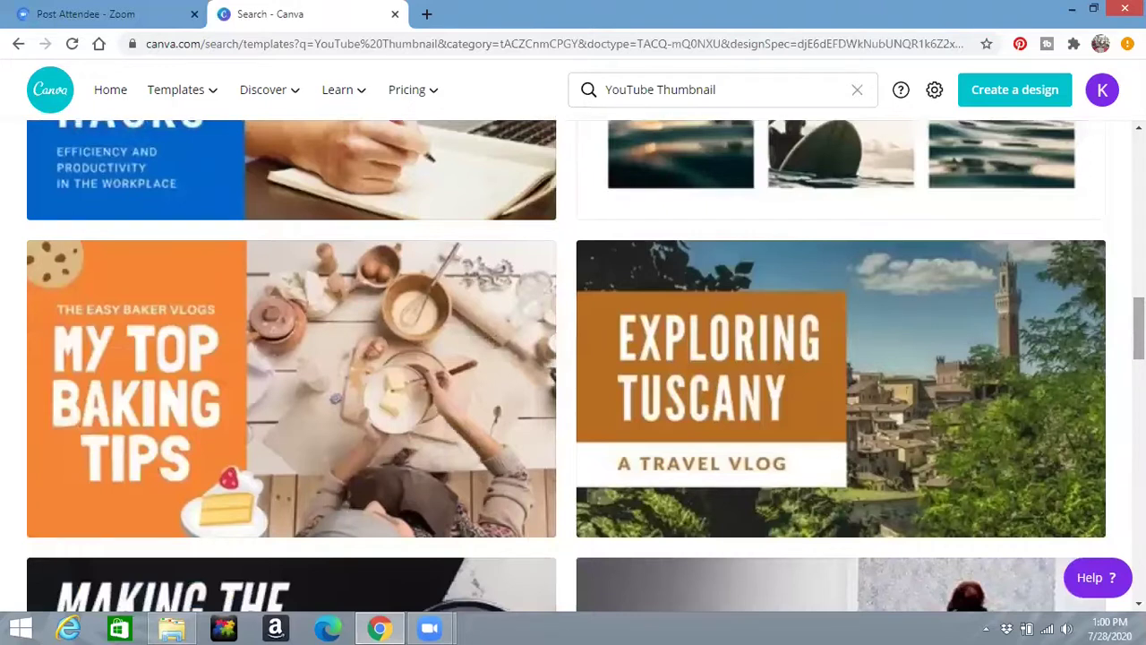
scroll(573, 358, down, 4)
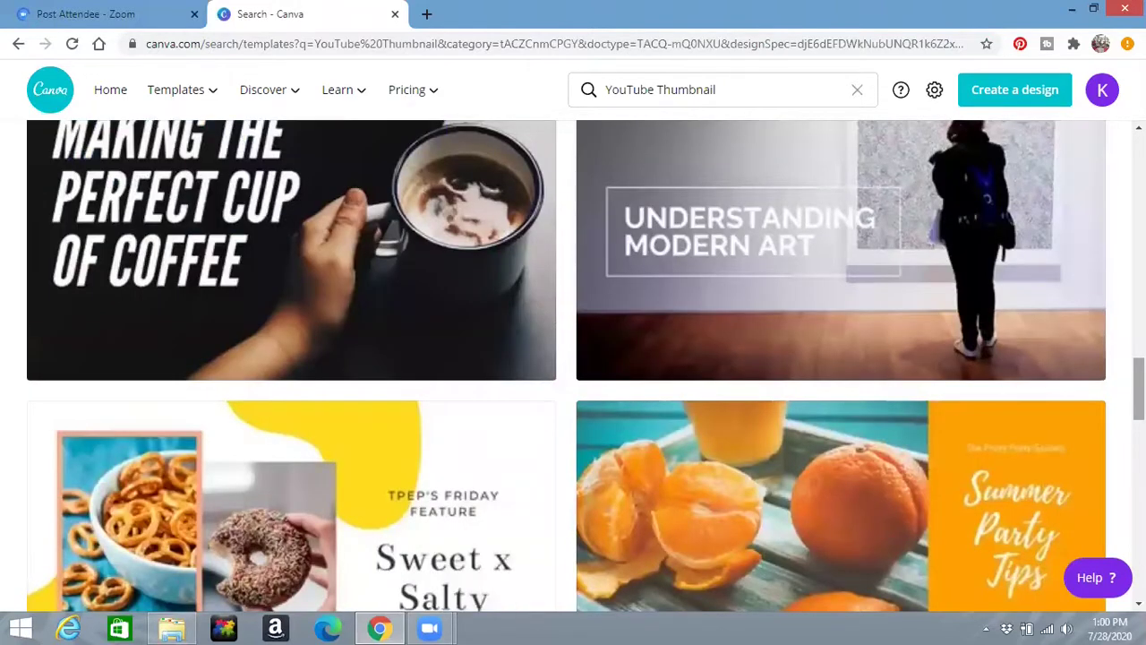
scroll(573, 358, down, 4)
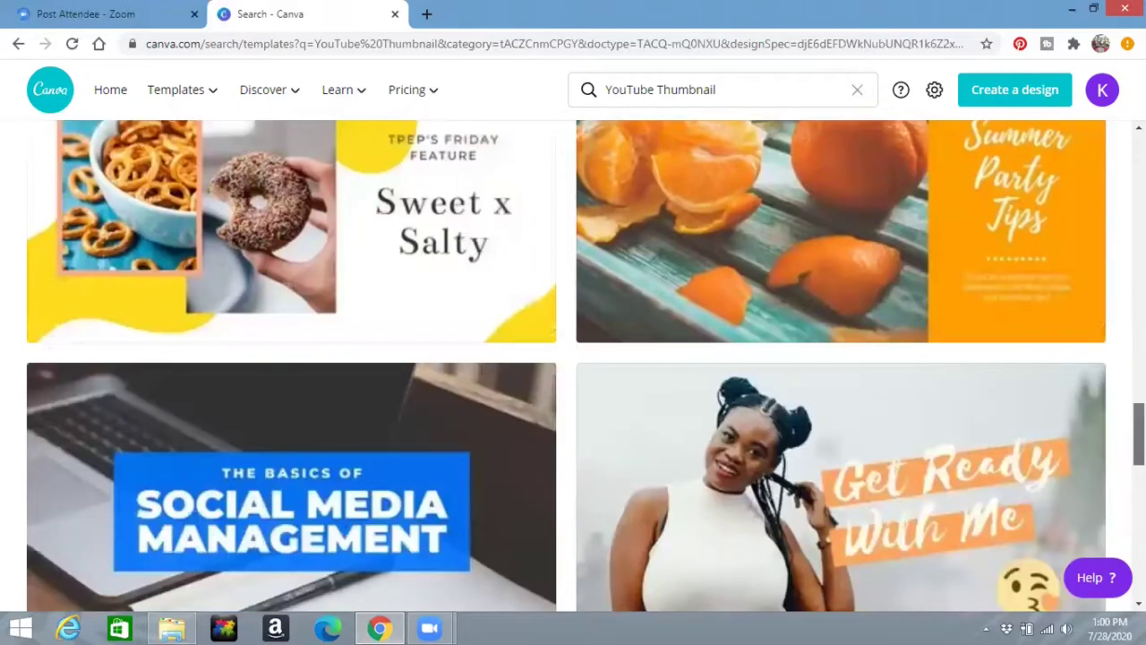
scroll(574, 358, down, 2)
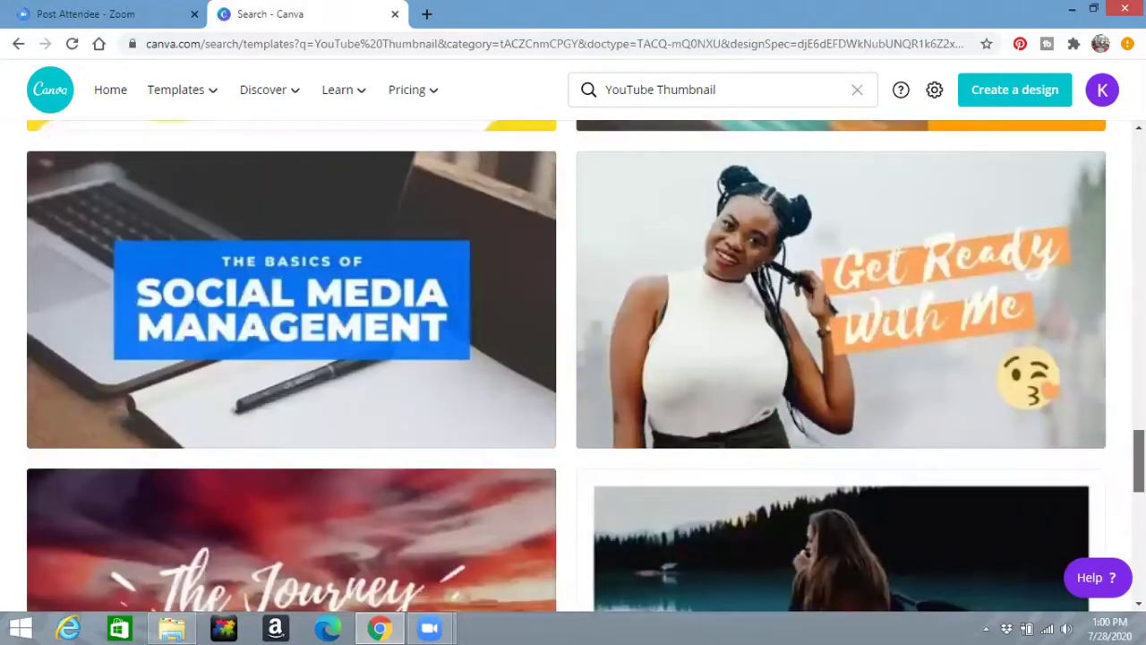
scroll(573, 359, down, 2)
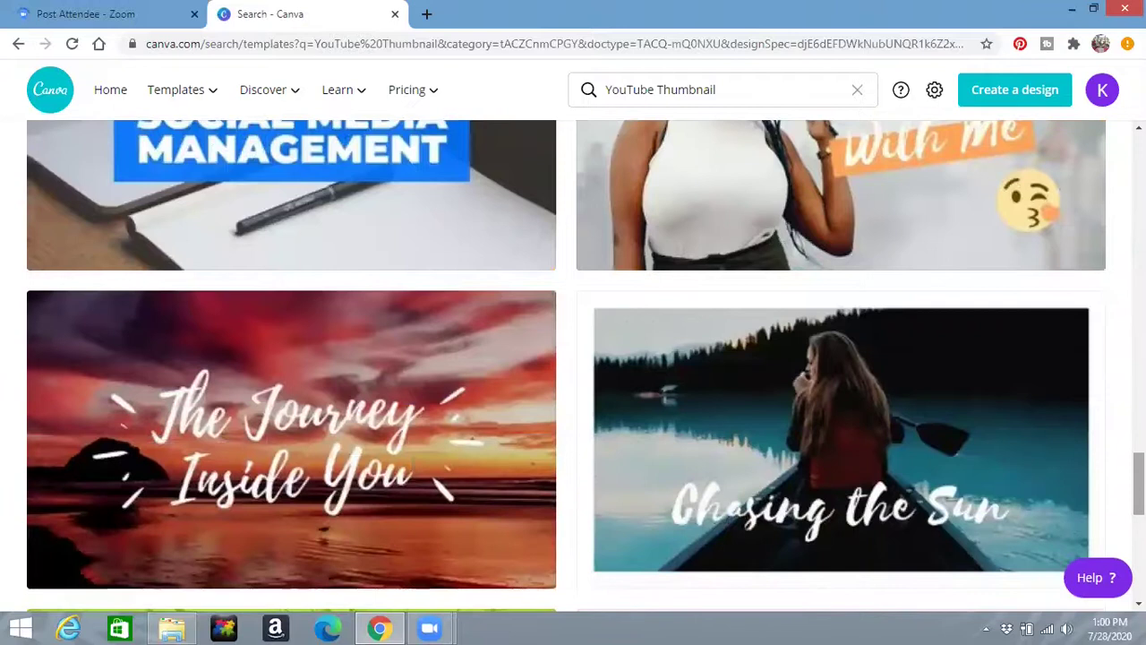
scroll(573, 358, up, 15)
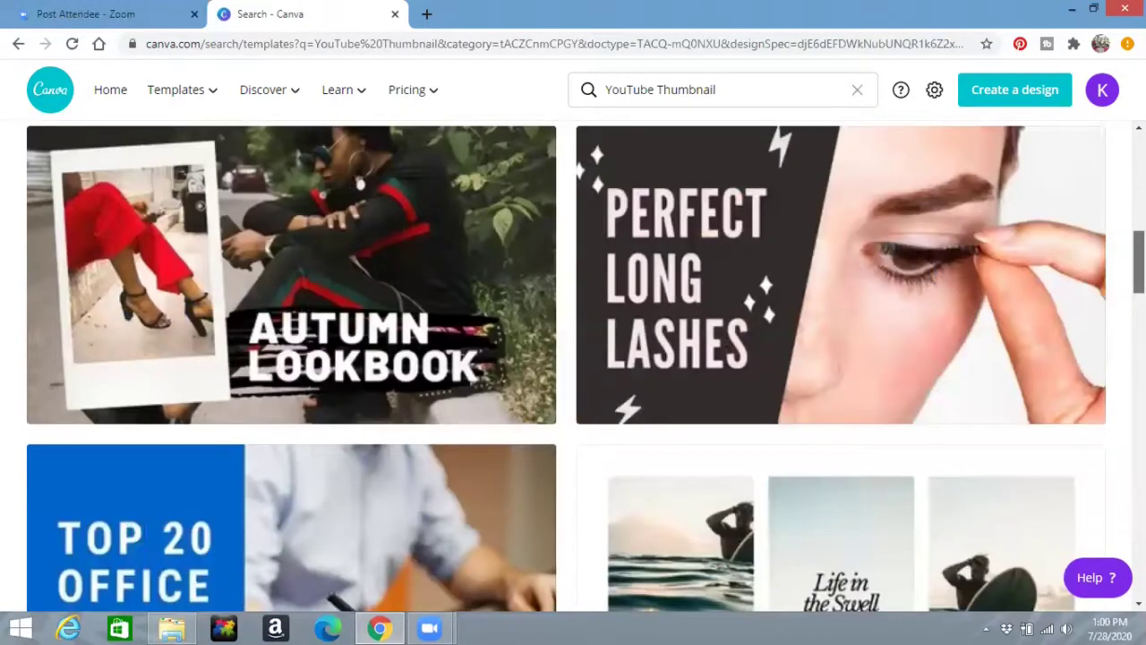
scroll(236, 300, up, 1)
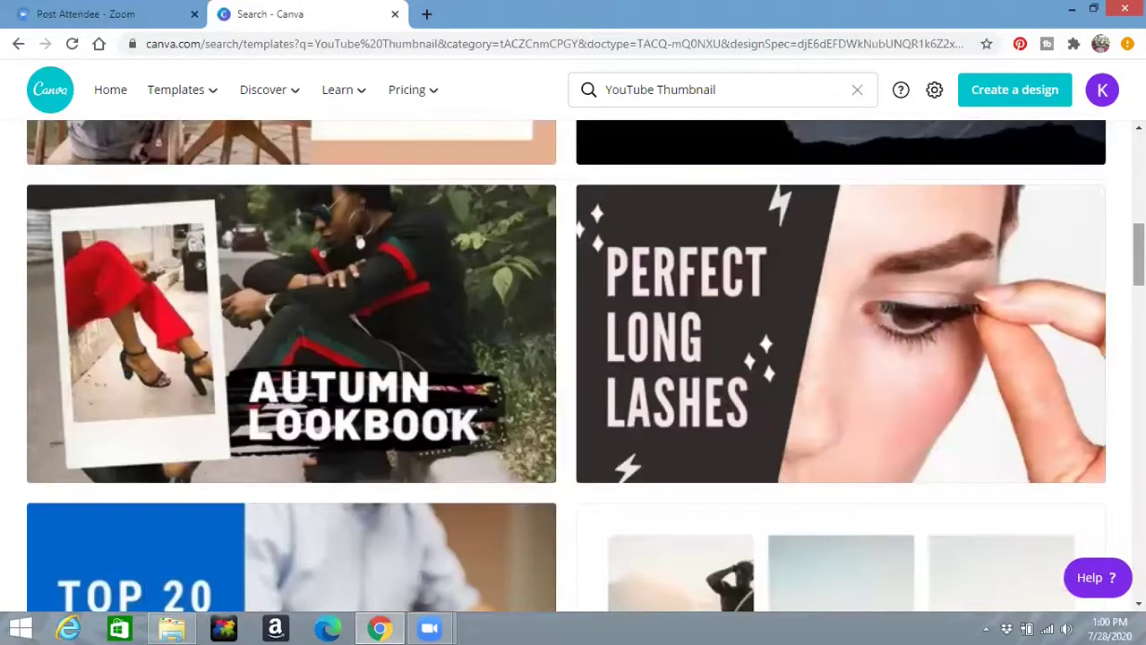
Open the Autumn Lookbook template and drag its polaroid photo to the design's left edge.
click(234, 293)
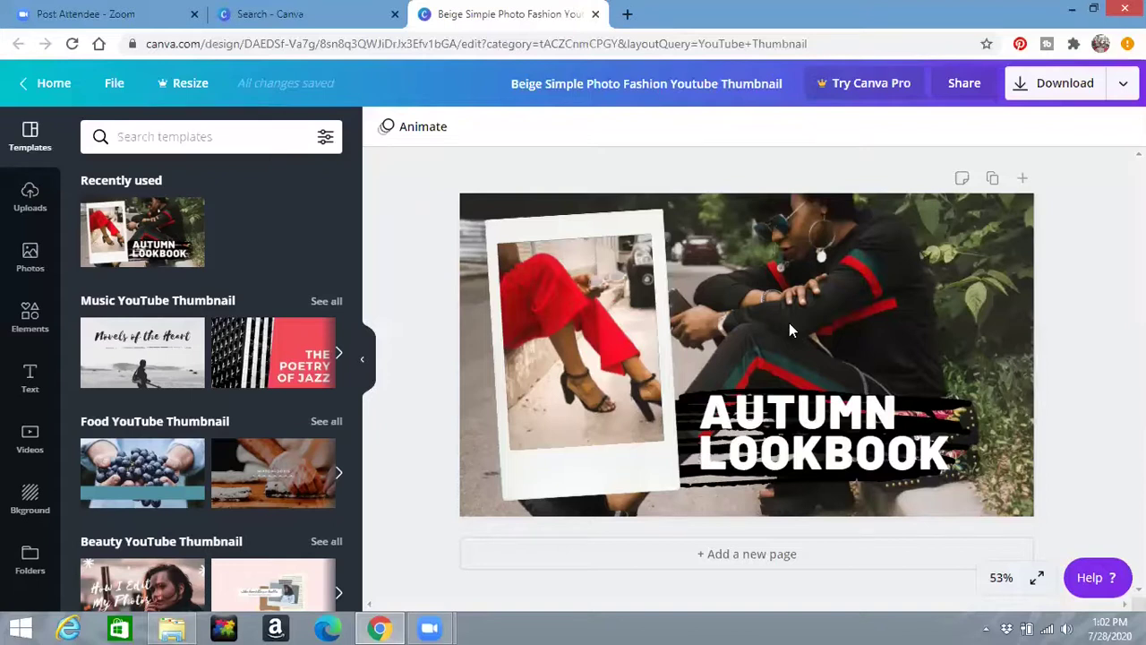
click(790, 330)
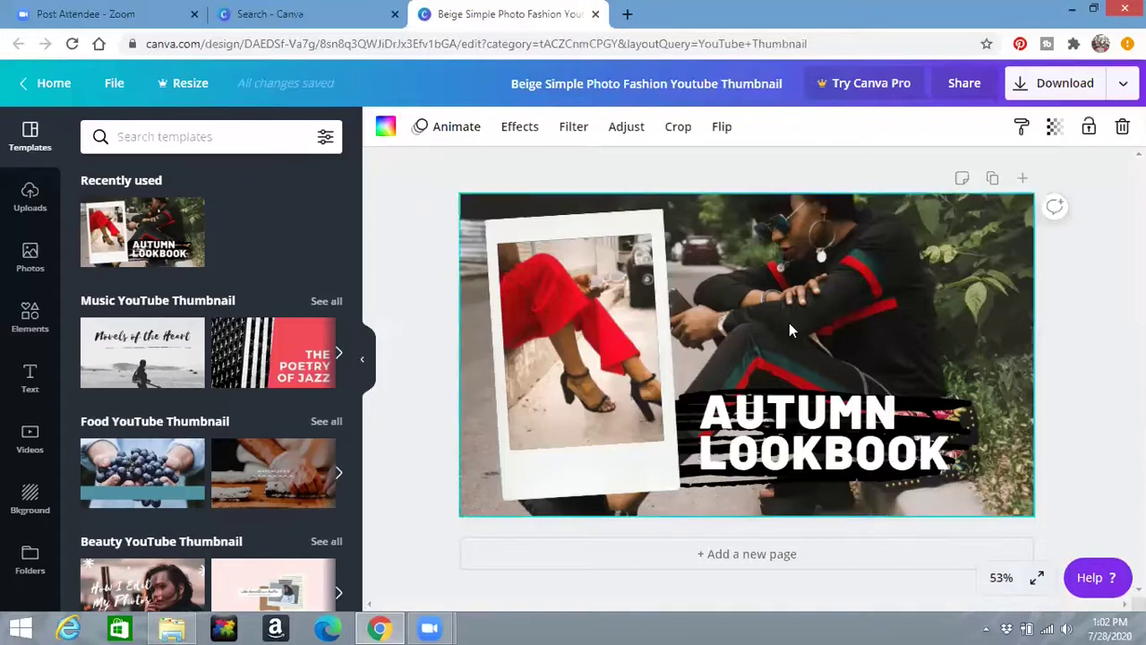
click(555, 349)
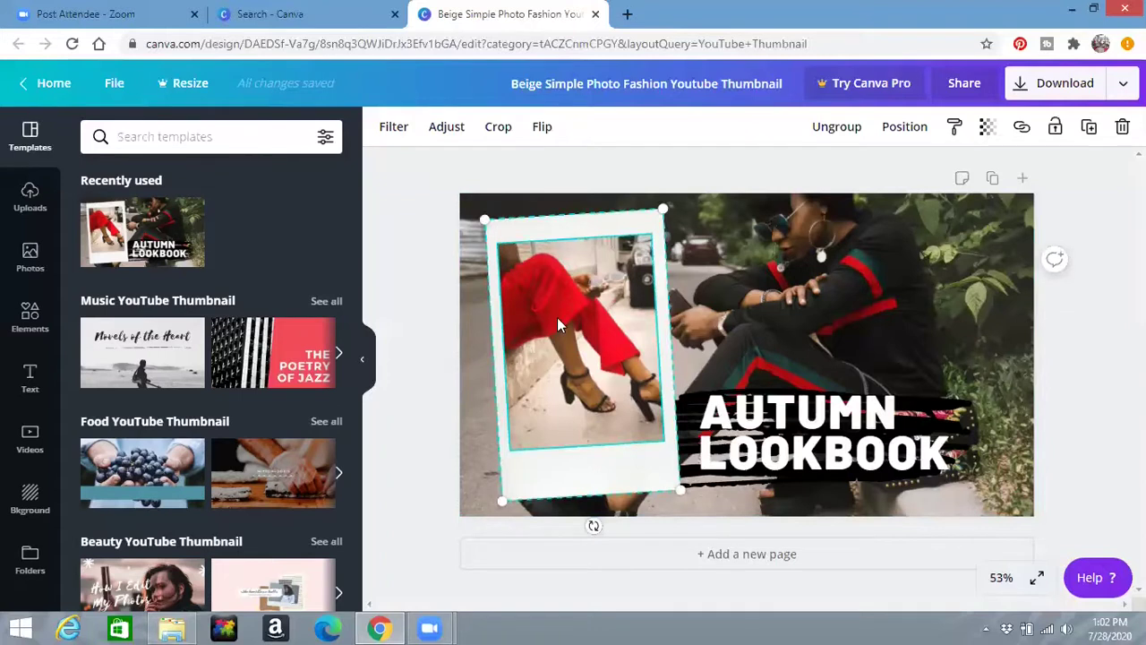
drag(563, 315, 657, 324)
drag(753, 327, 764, 328)
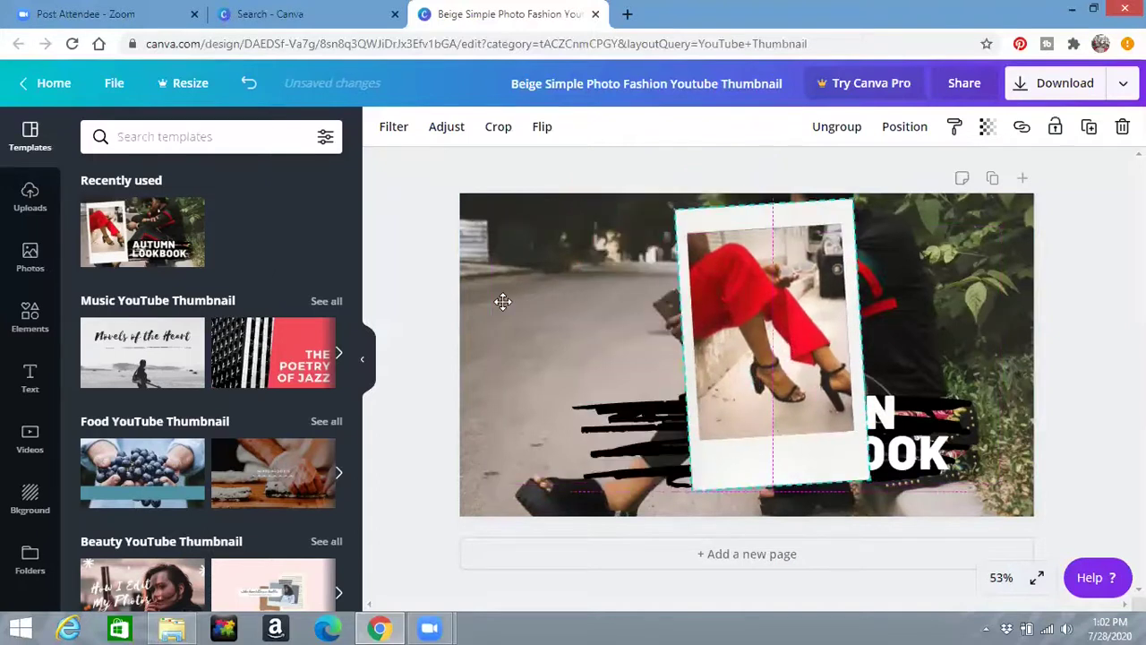
drag(539, 319, 544, 357)
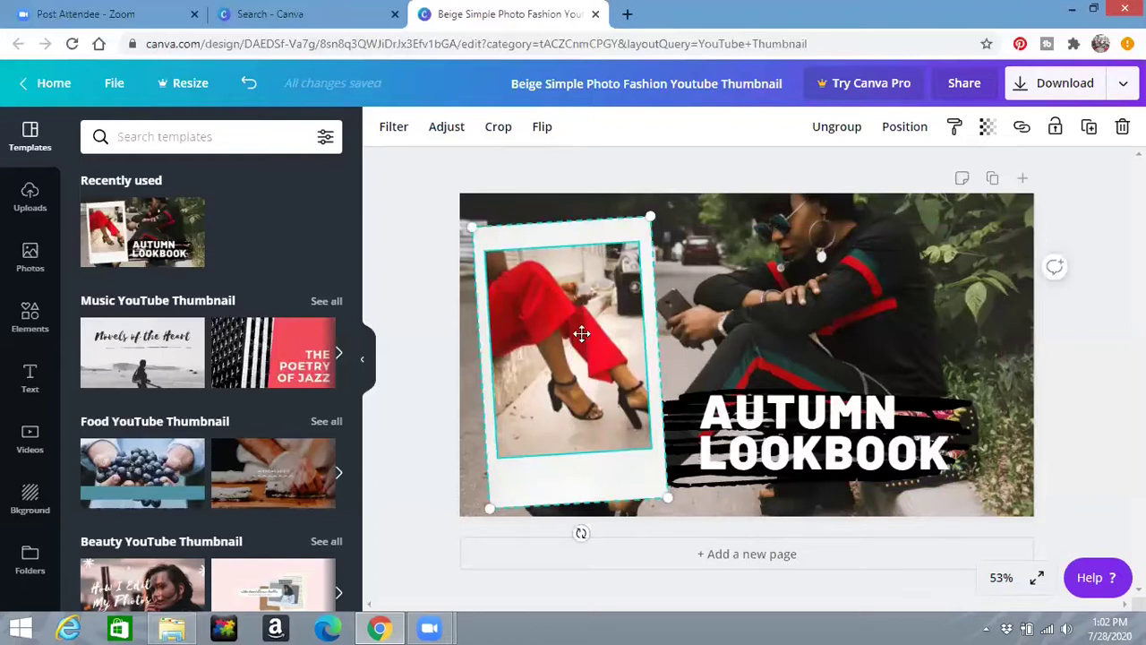
drag(583, 334, 585, 336)
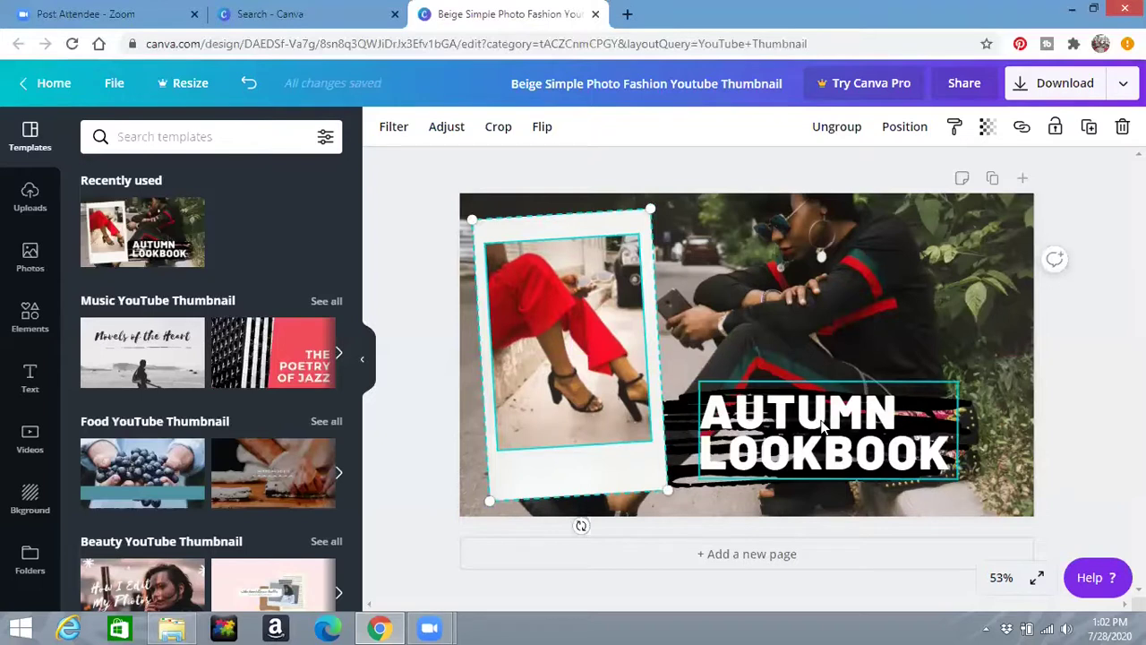
Replace the AUTUMN LOOKBOOK heading with 'HOW TO MAKE A THUMBNAIL', widening it to two lines.
click(825, 429)
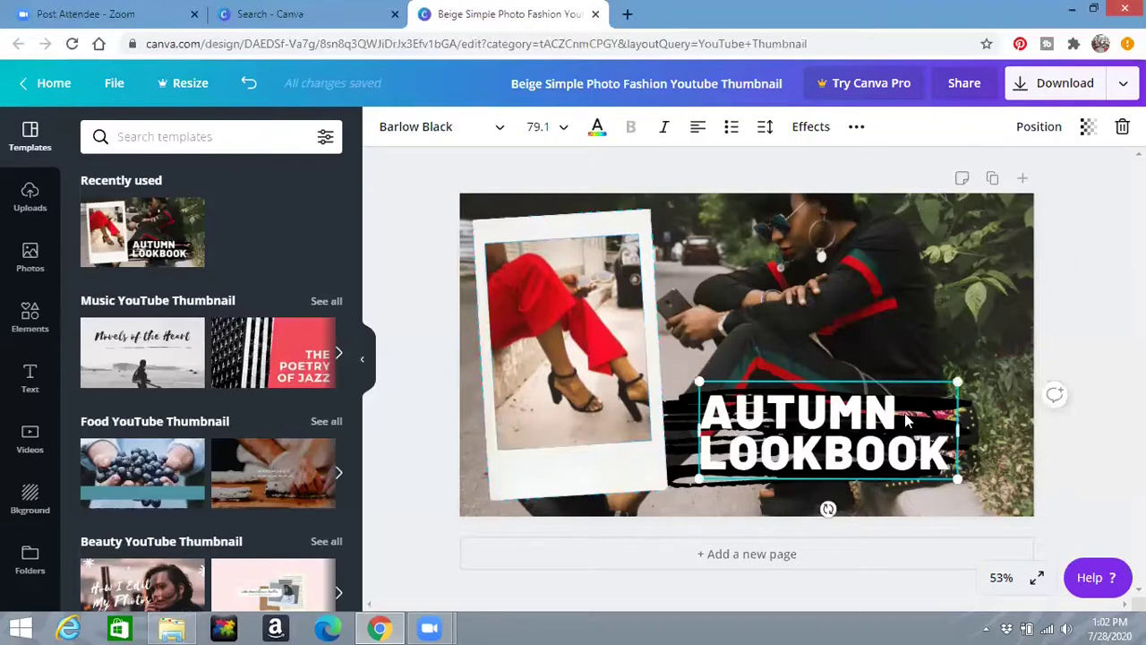
double_click(942, 448)
key(ctrl+a)
text(HOW TO MAKE A THUMBN)
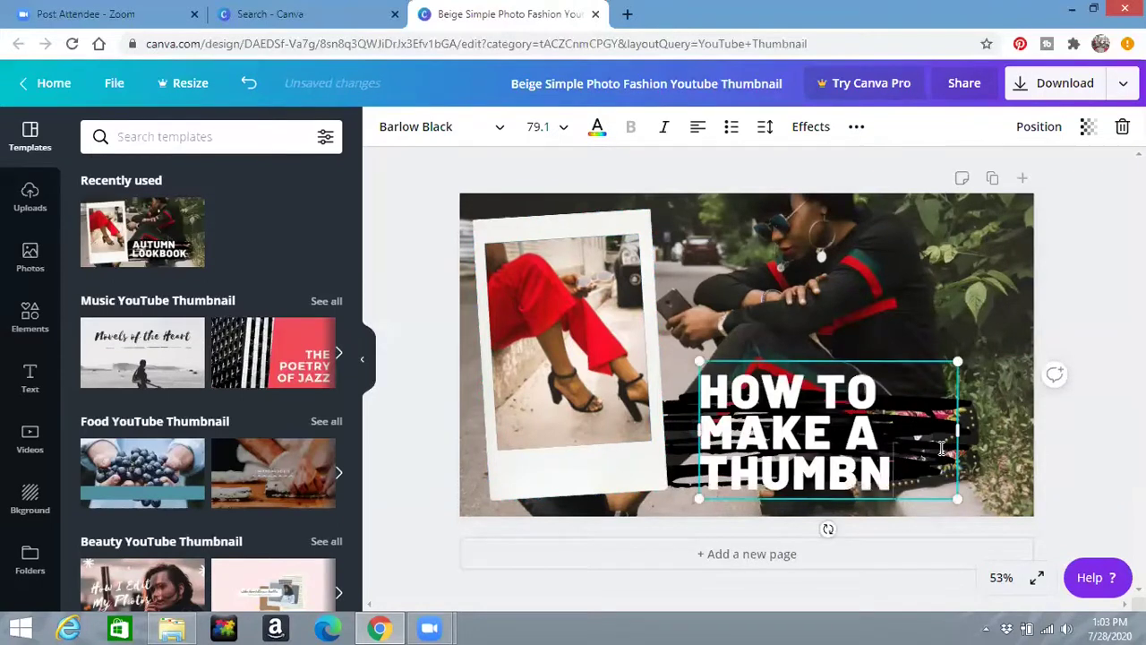
text(AIL)
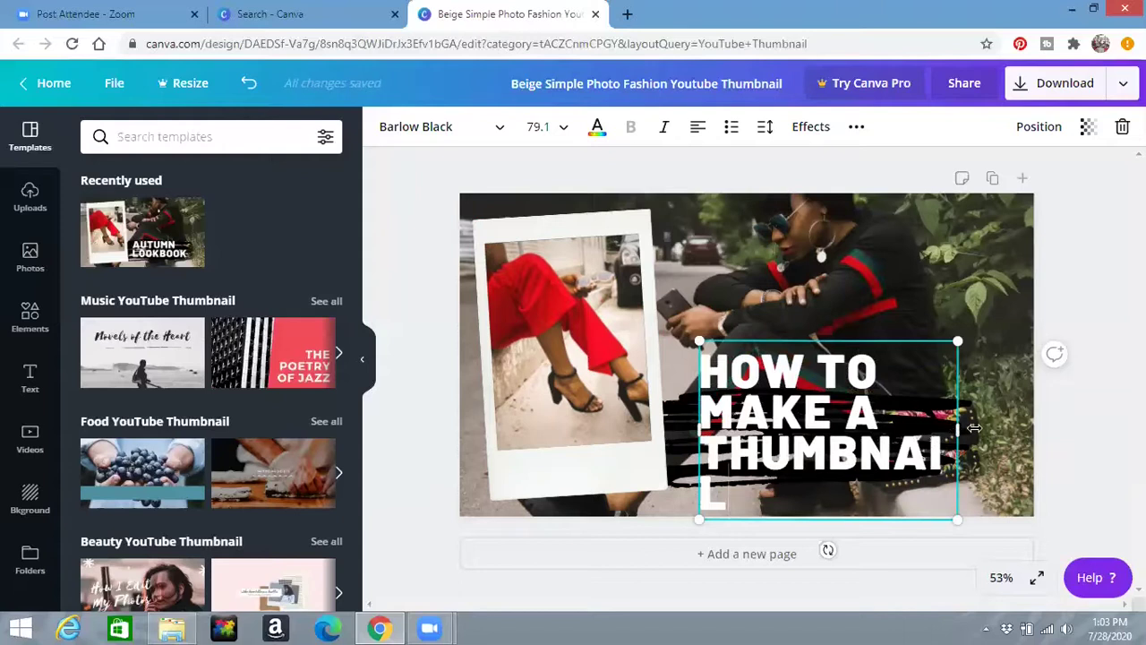
drag(1023, 422, 1027, 423)
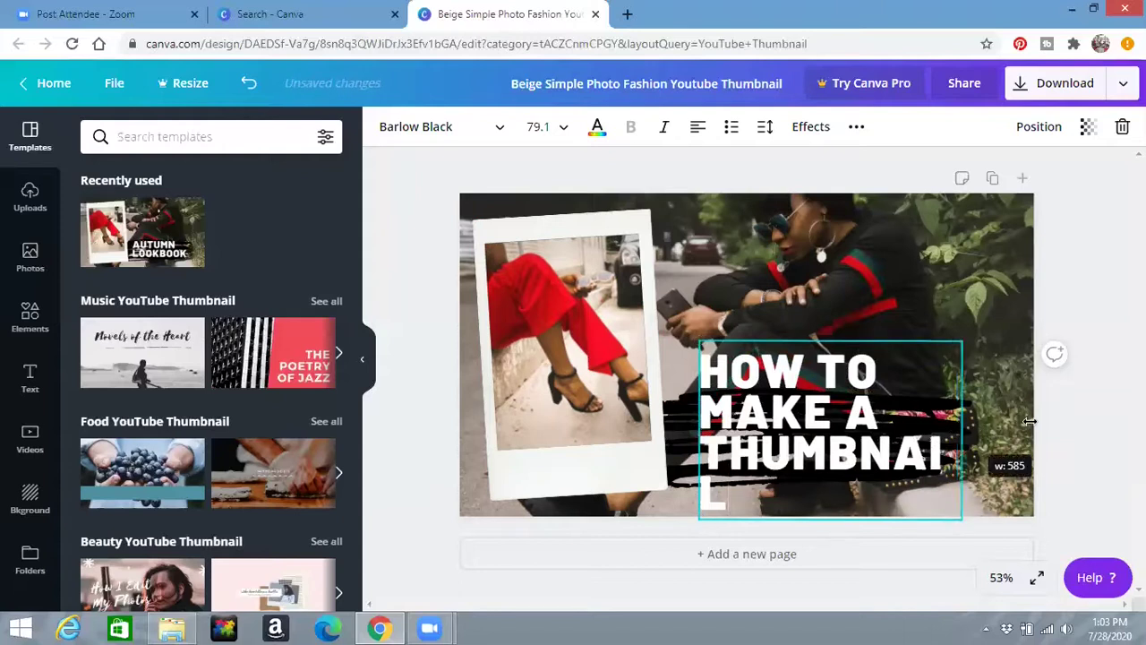
drag(699, 430, 663, 431)
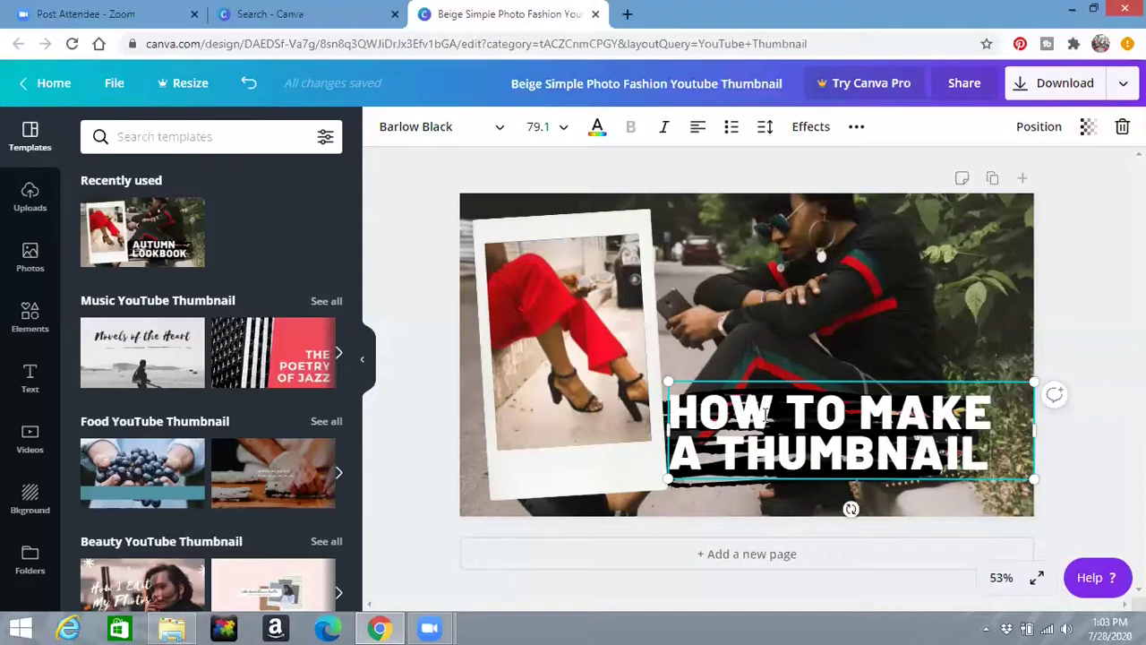
Drag the headline upward, clear of the black brush stroke.
triple_click(765, 413)
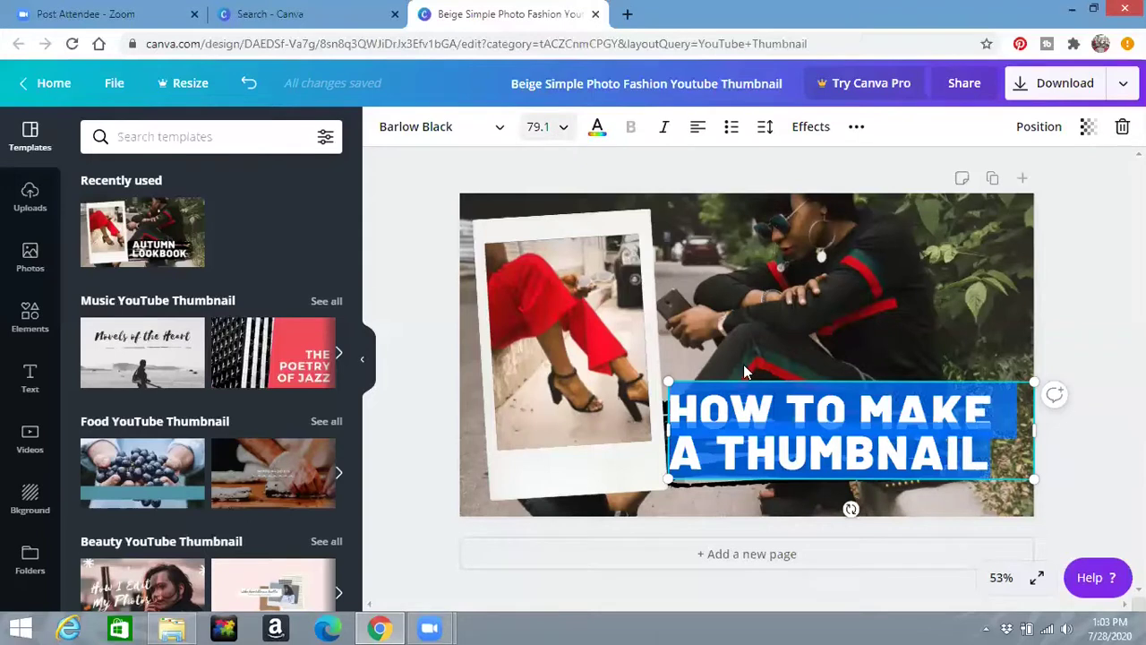
click(818, 356)
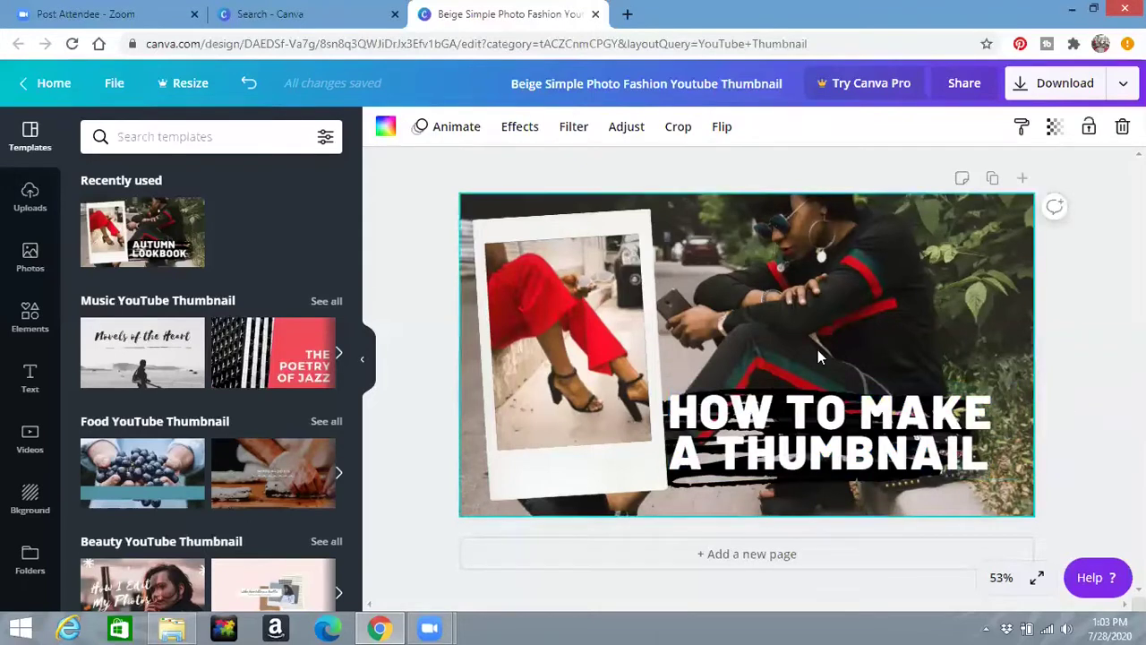
click(813, 428)
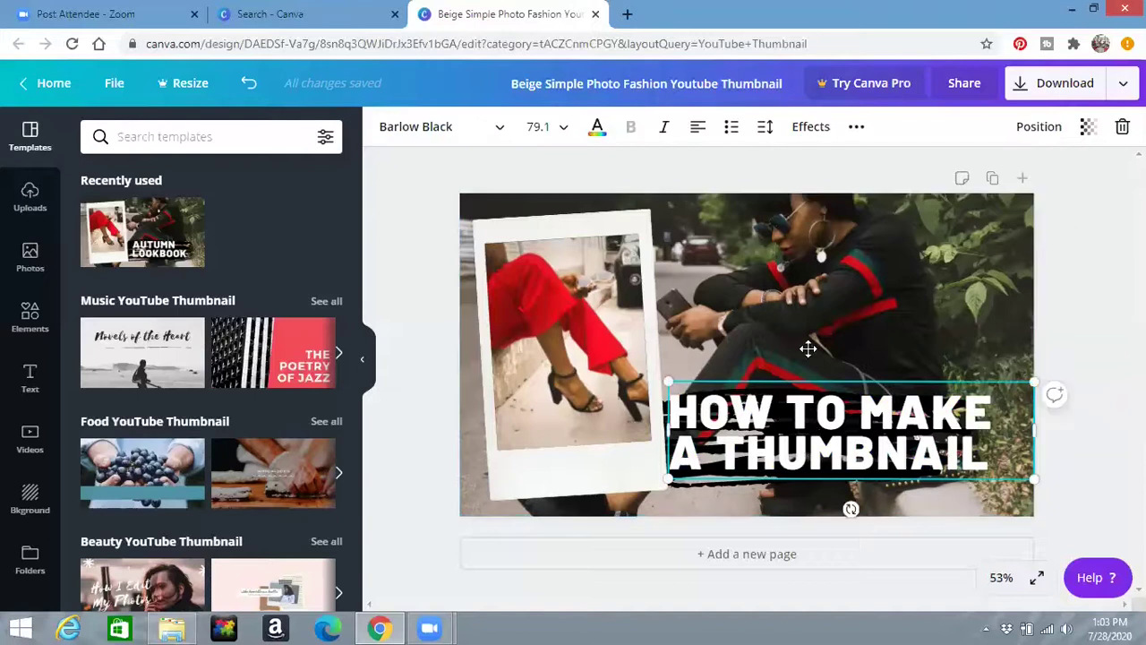
drag(809, 430, 809, 354)
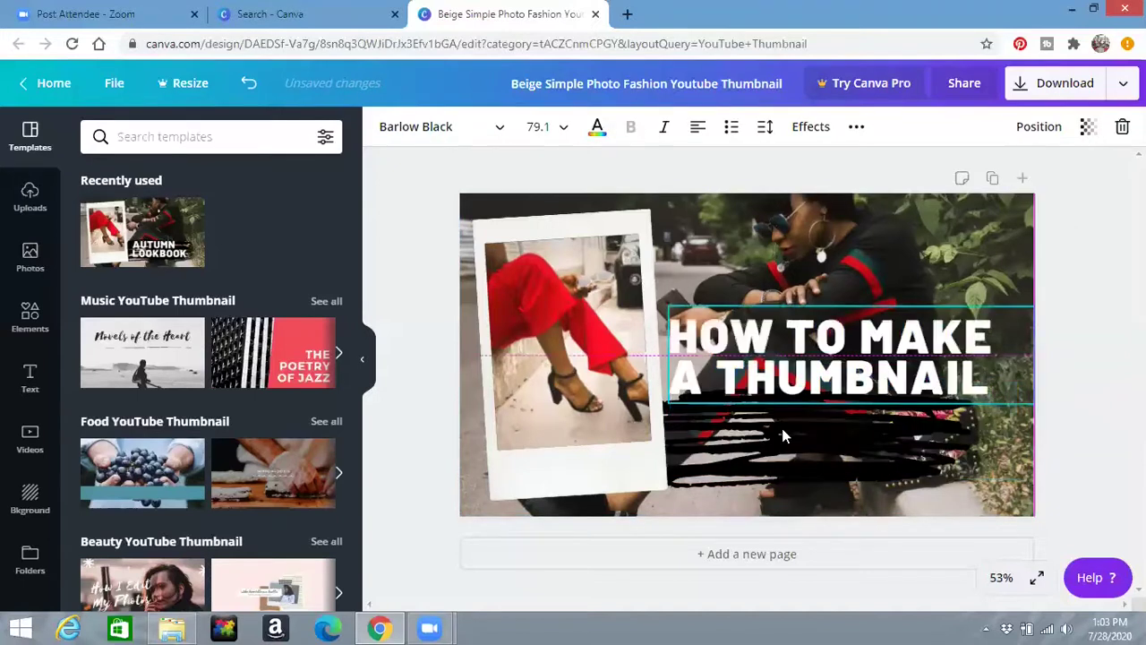
Stretch the black brush stroke wider to the right, to about w 974.
click(806, 439)
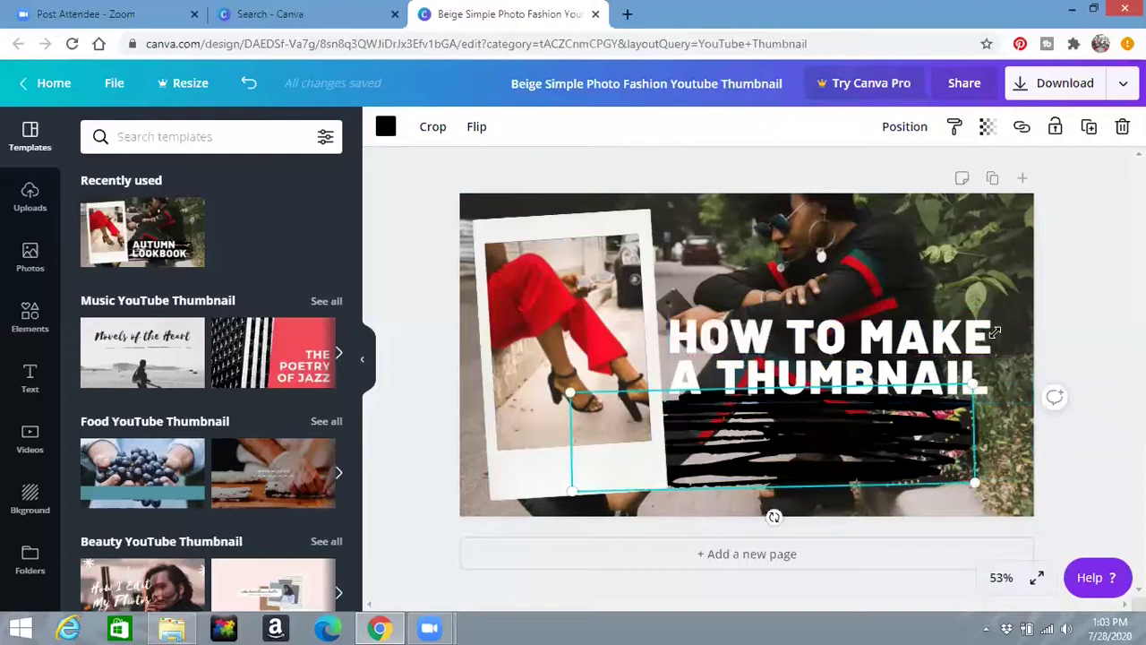
drag(995, 332, 997, 330)
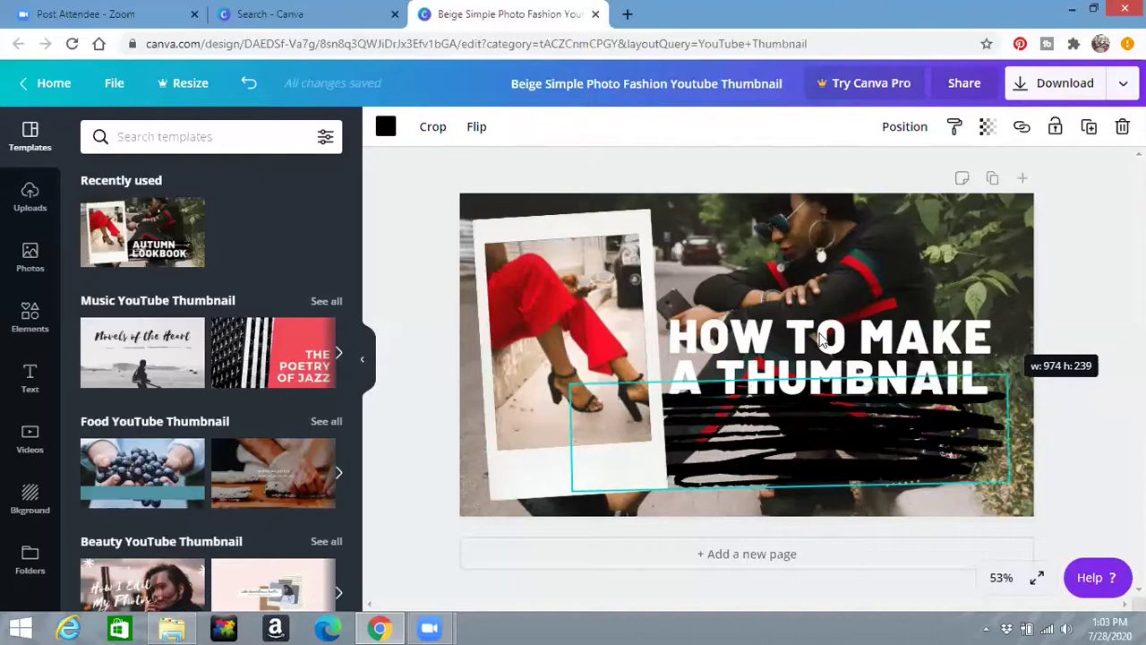
drag(820, 338, 820, 338)
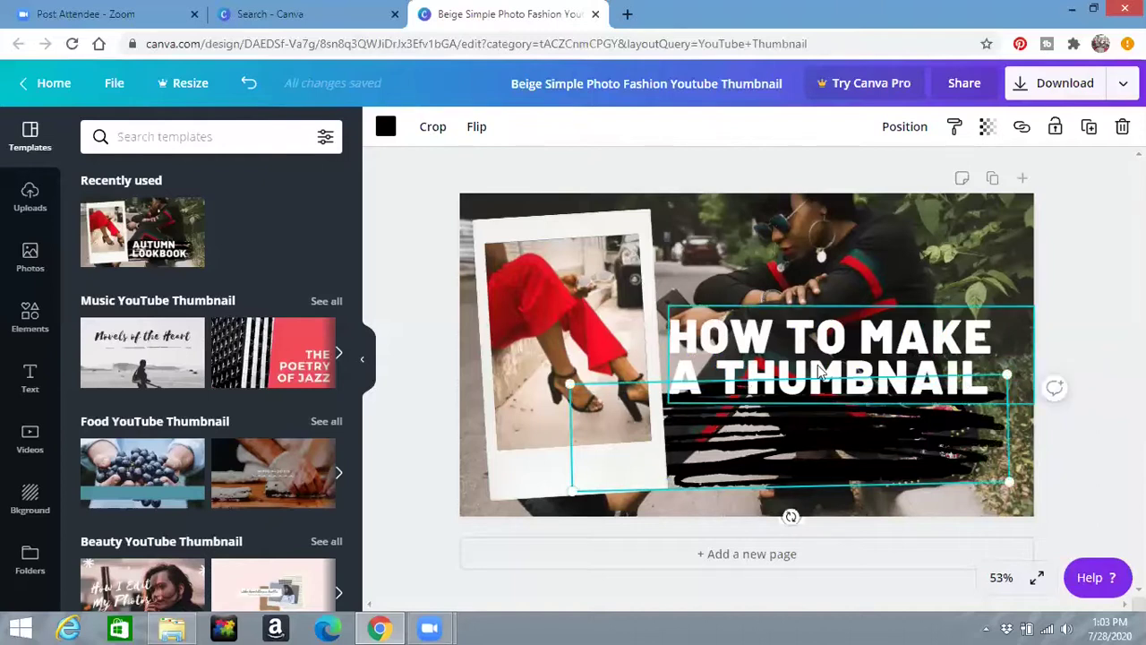
Move the headline back down onto the widened brush stroke.
drag(821, 325, 820, 410)
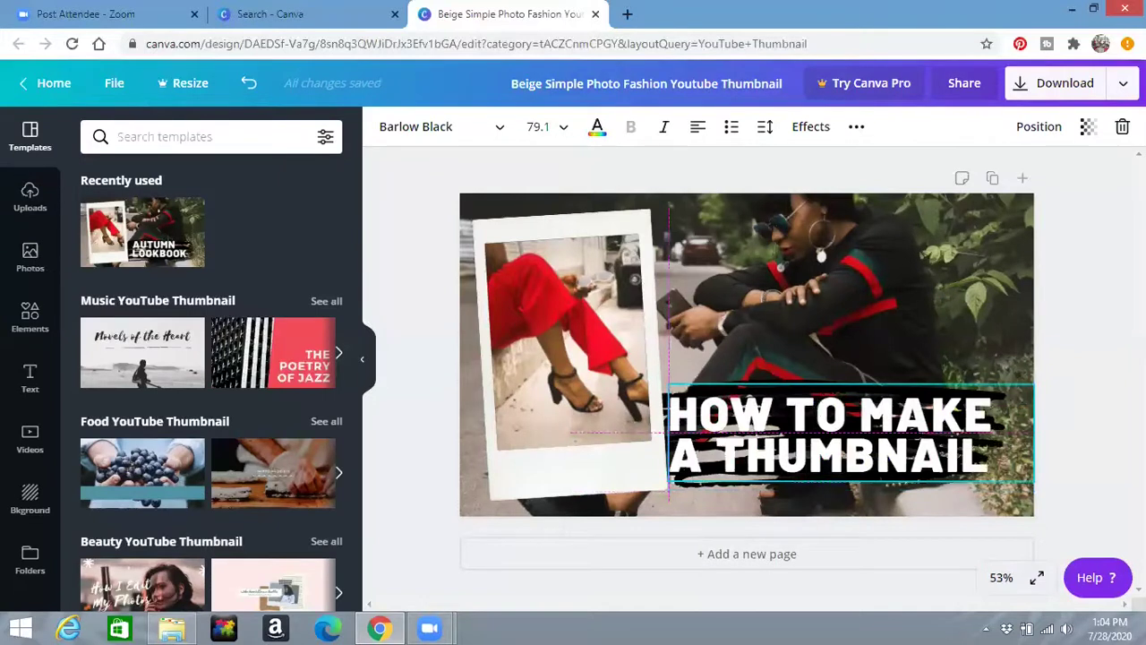
click(1103, 271)
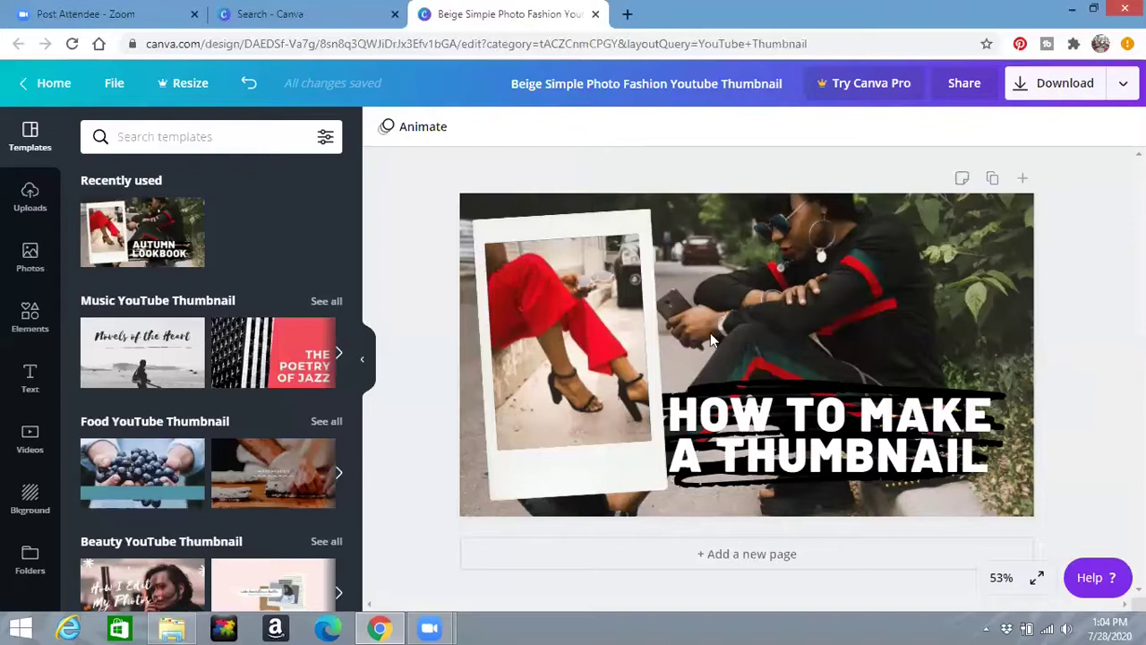
click(557, 318)
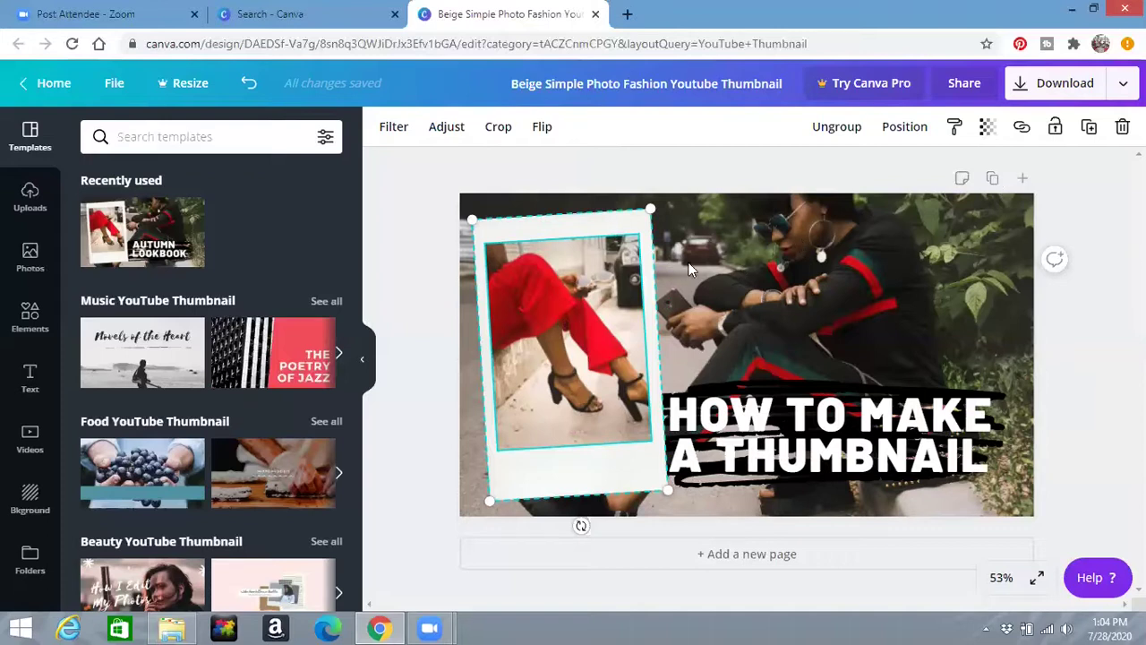
Delete the sample photo from the polaroid frame and browse the uploaded images.
key(Delete)
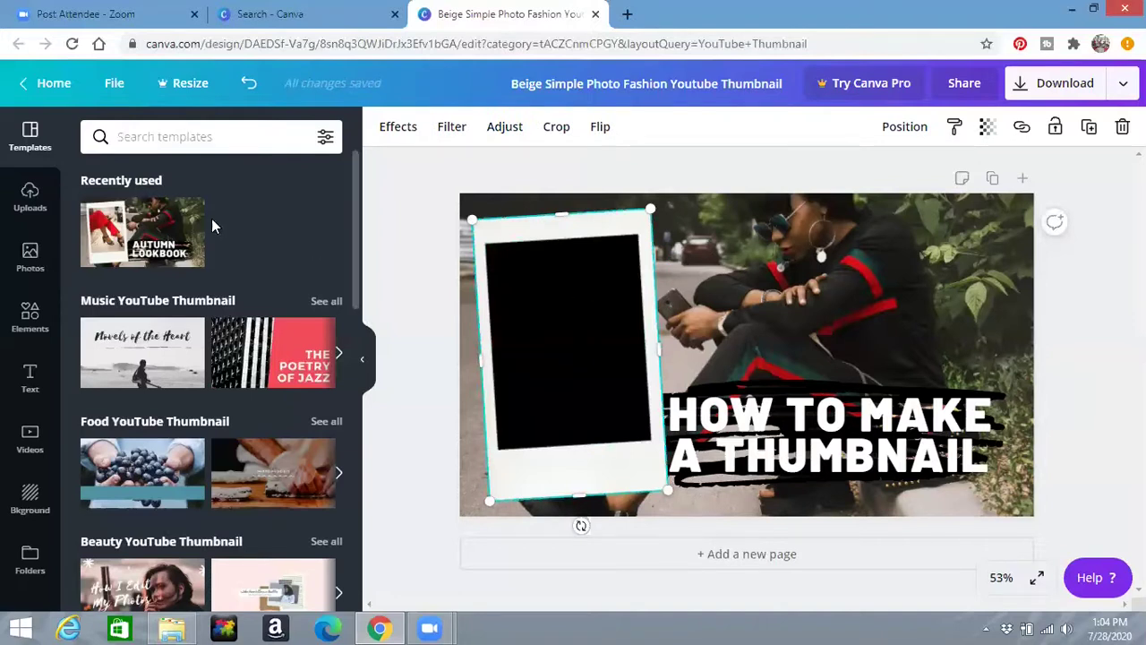
click(33, 204)
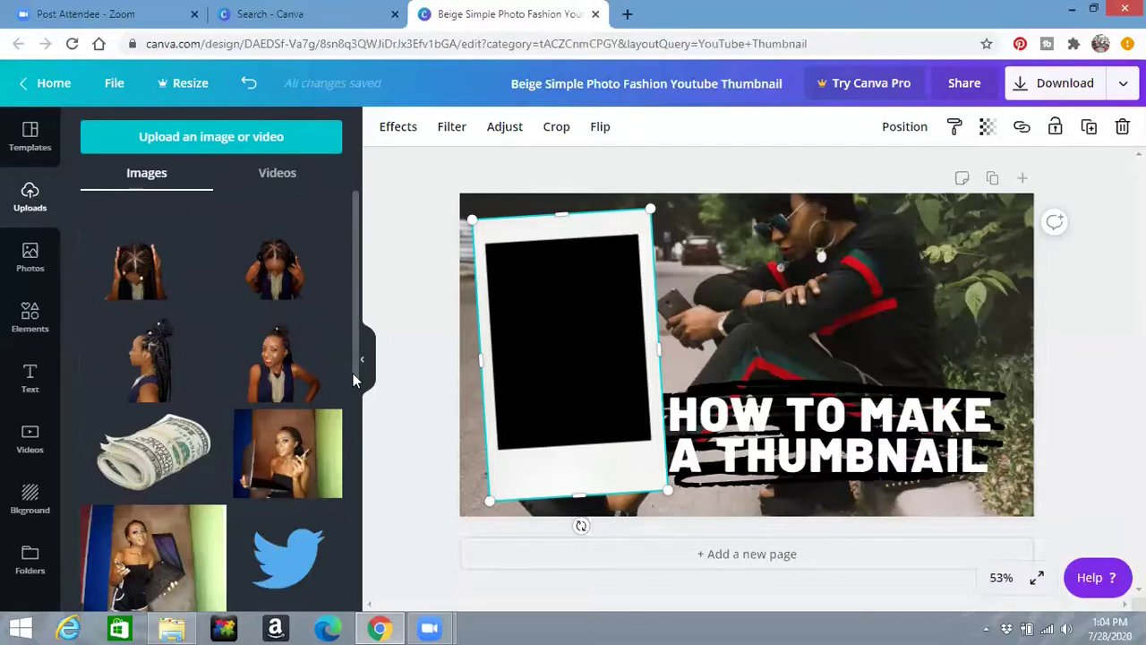
scroll(354, 381, down, 2)
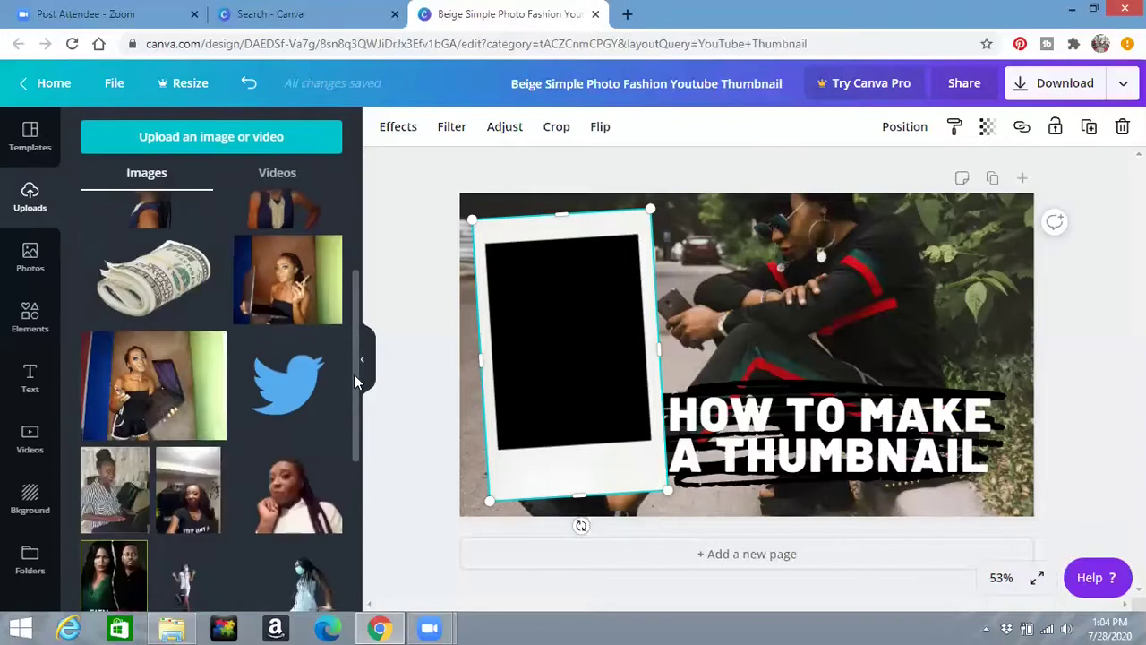
scroll(354, 381, up, 1)
scroll(356, 395, down, 1)
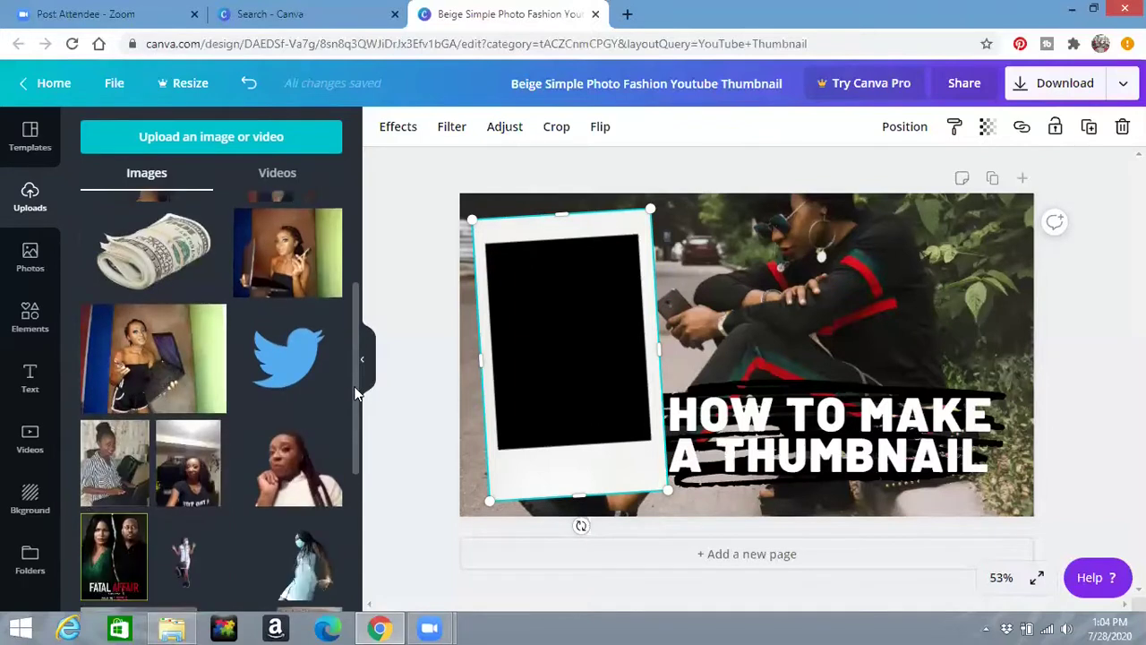
Drop the uploaded striped-shirt woman photo into the polaroid frame, enlarged and repositioned to fit.
click(112, 459)
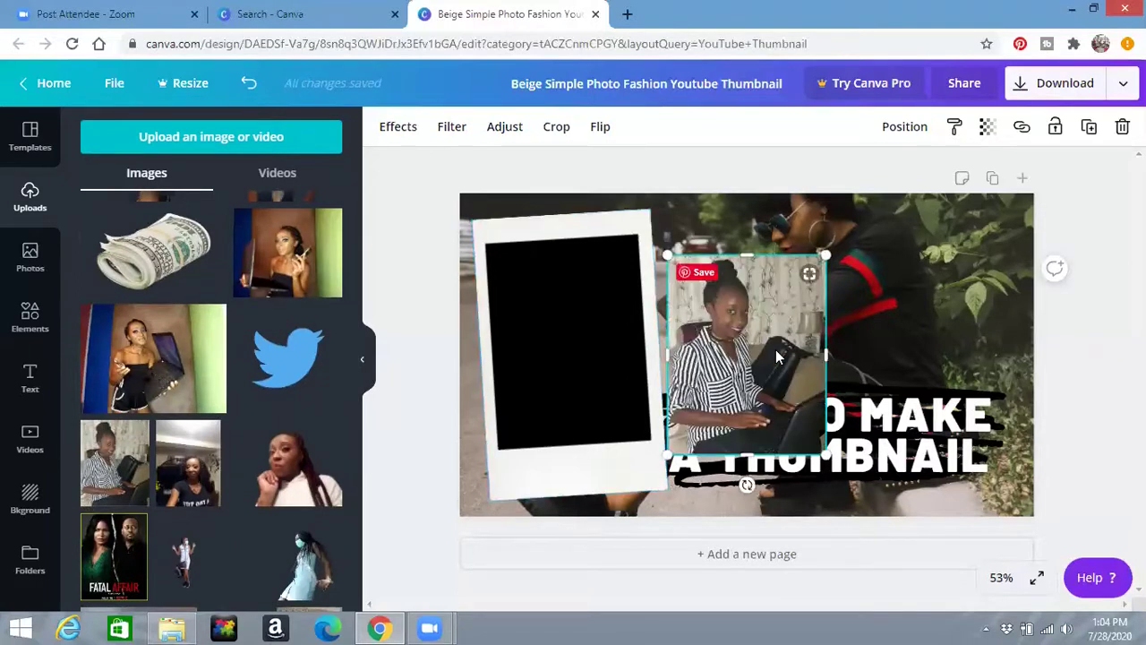
drag(666, 328, 575, 477)
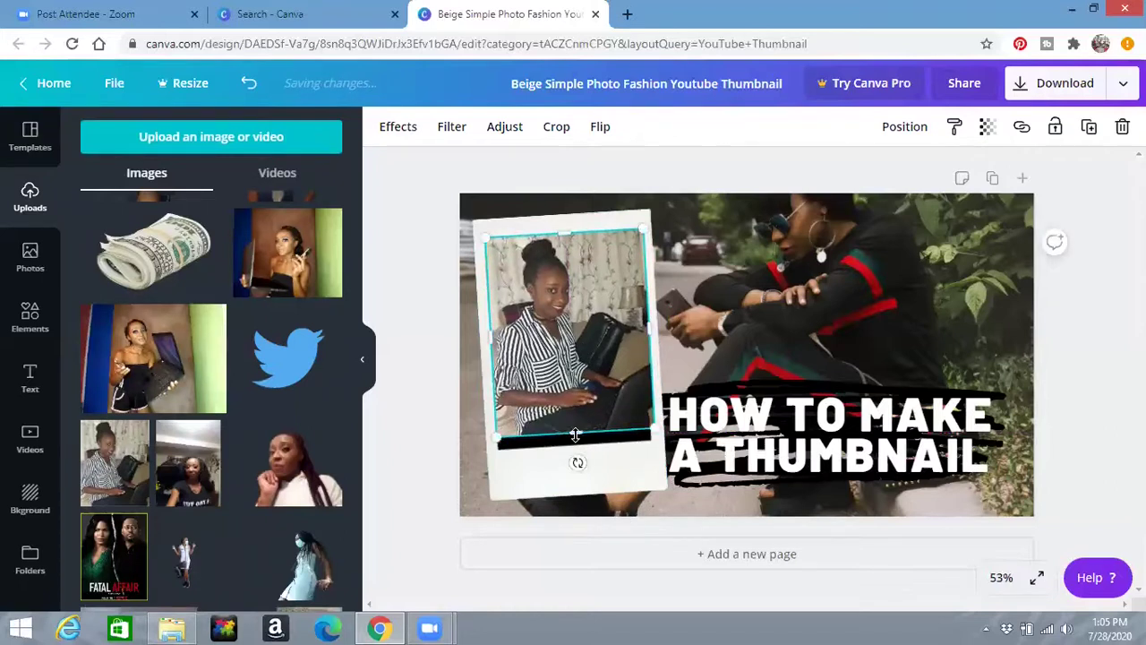
drag(576, 445, 577, 467)
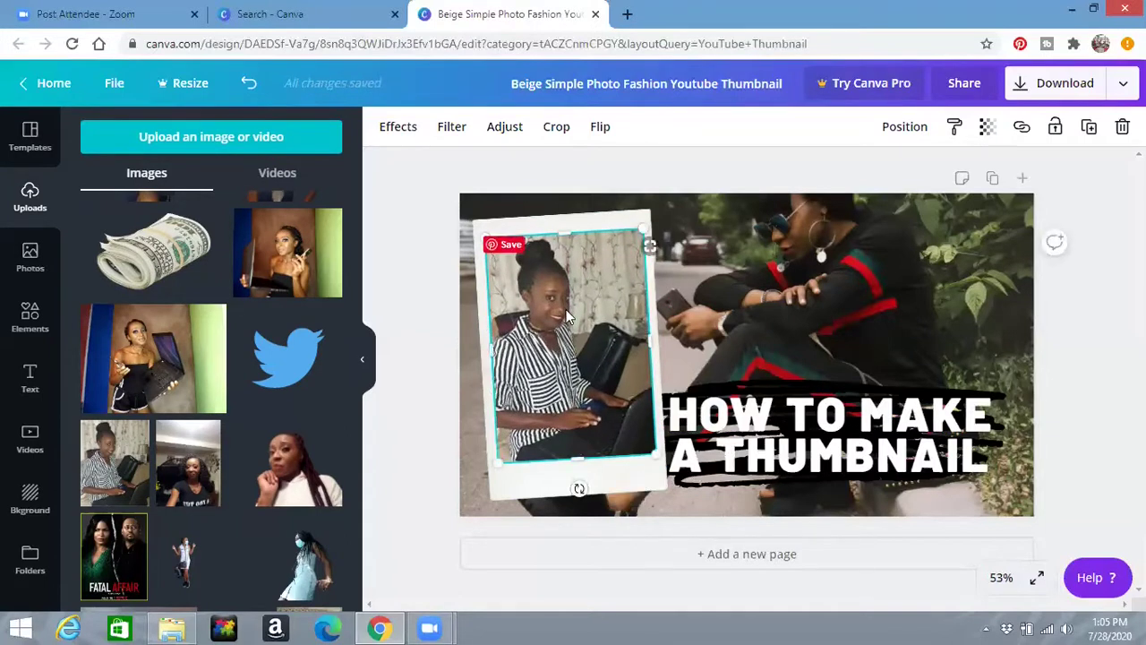
drag(567, 323, 565, 227)
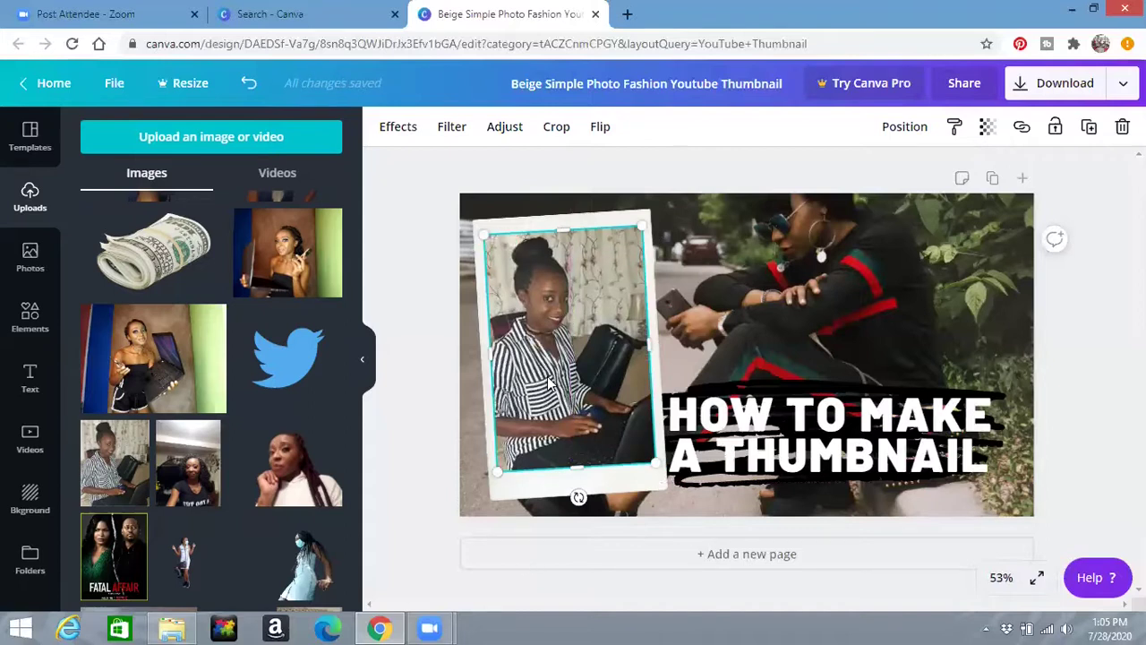
drag(550, 393, 551, 387)
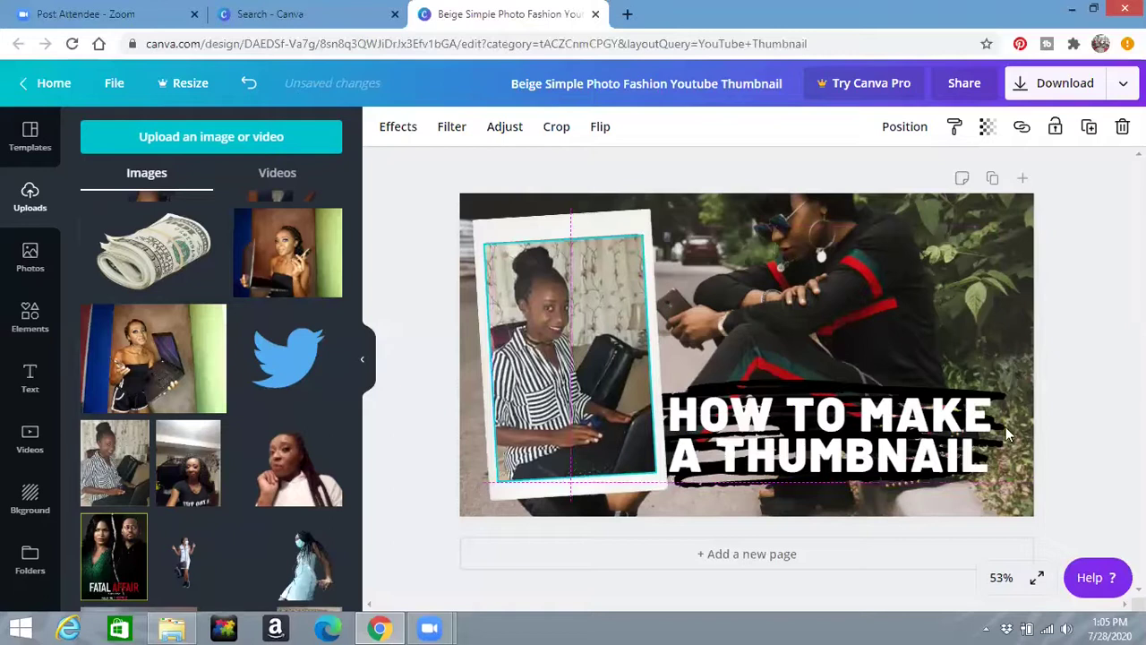
click(1069, 378)
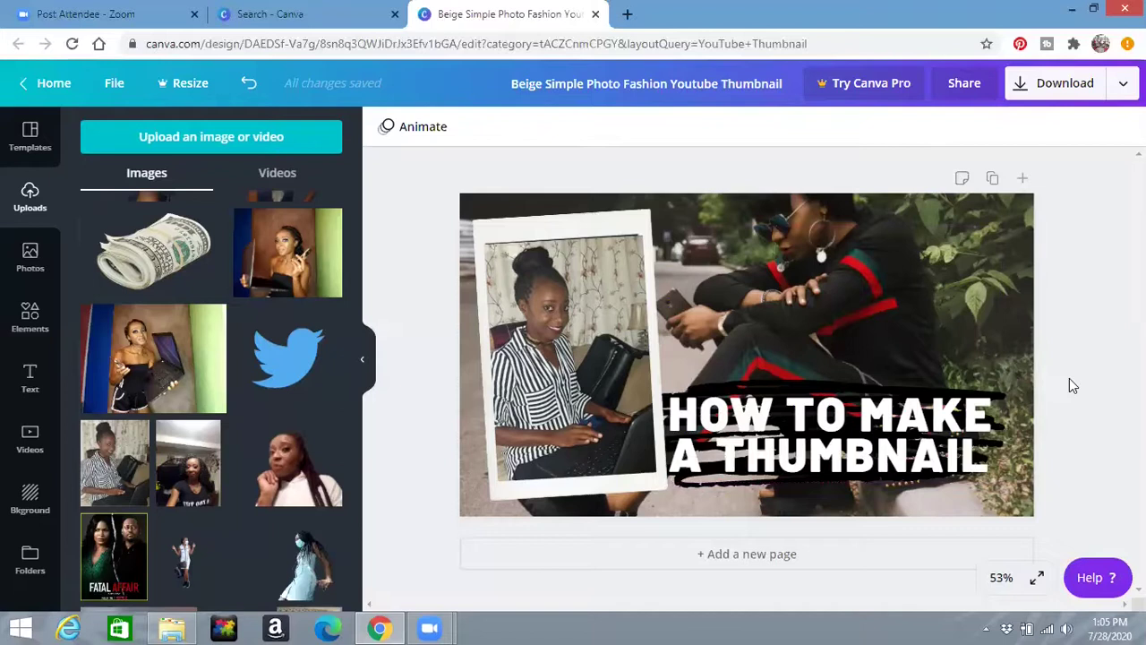
Select all the headline text and apply the red swatch as its colour.
click(676, 414)
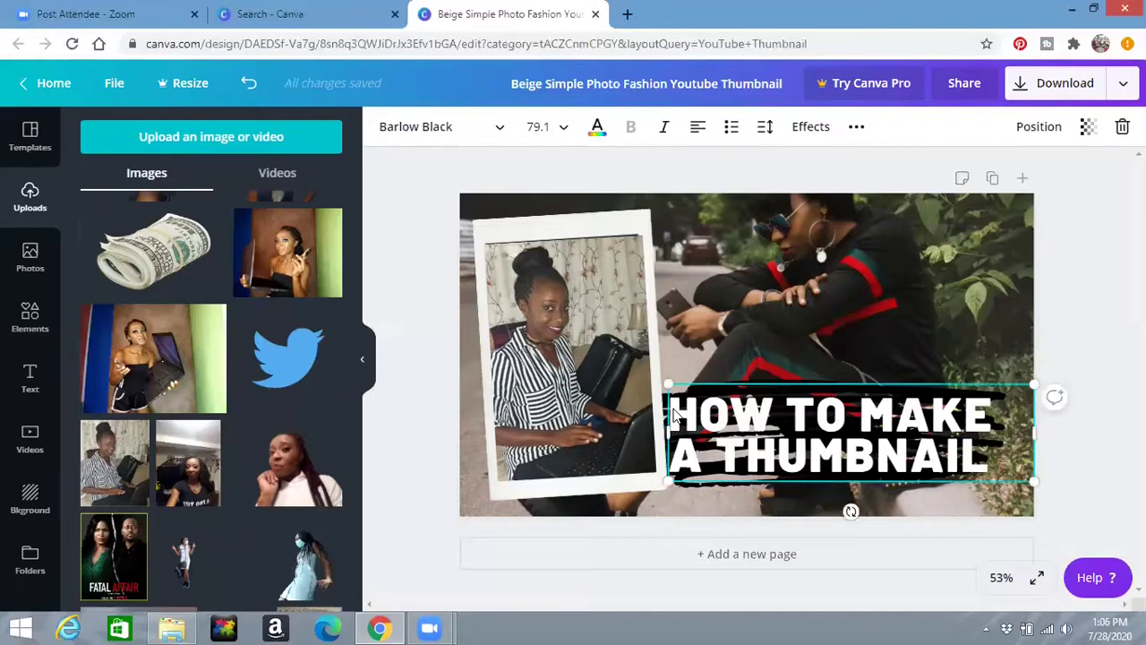
drag(678, 412, 685, 414)
key(ctrl+z)
key(ctrl+a)
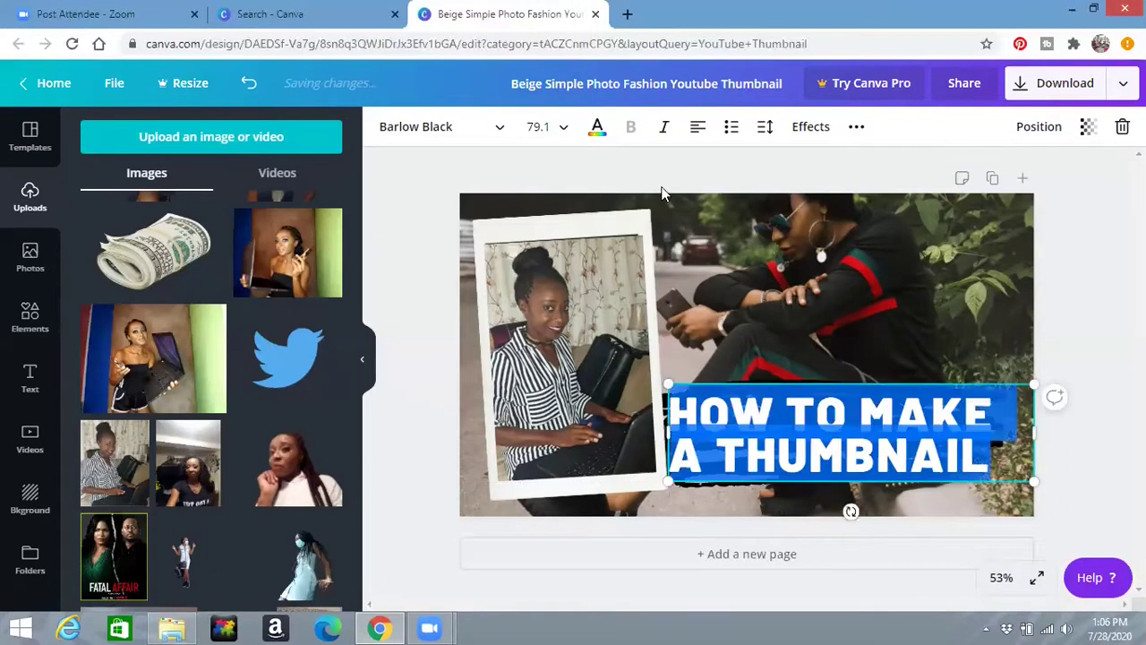
click(597, 129)
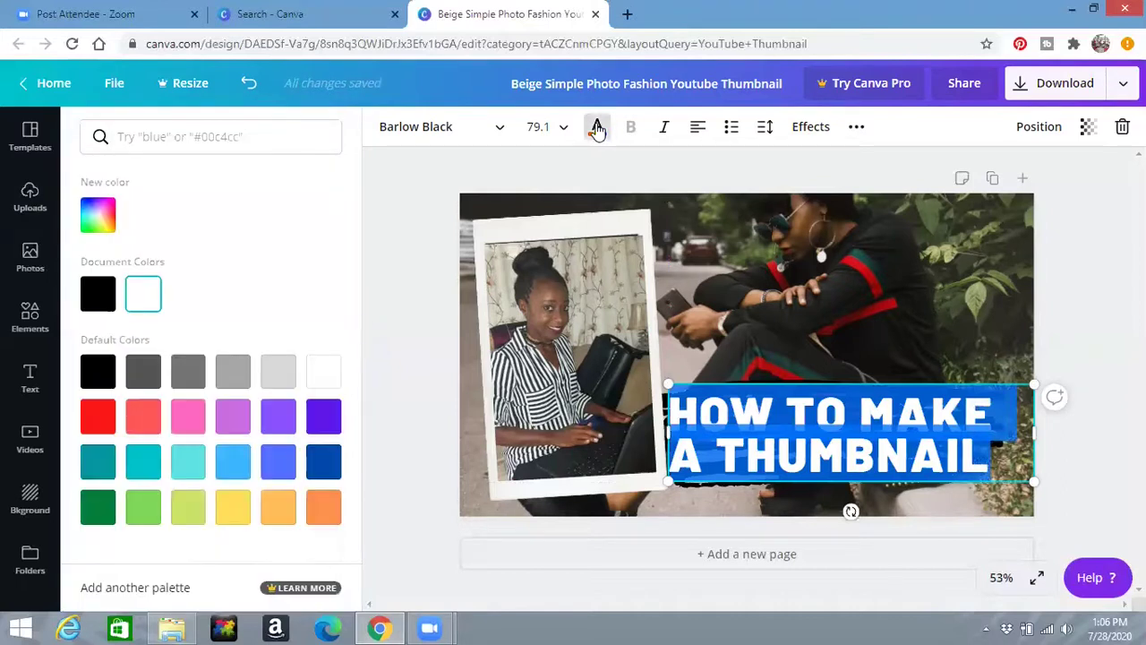
click(98, 417)
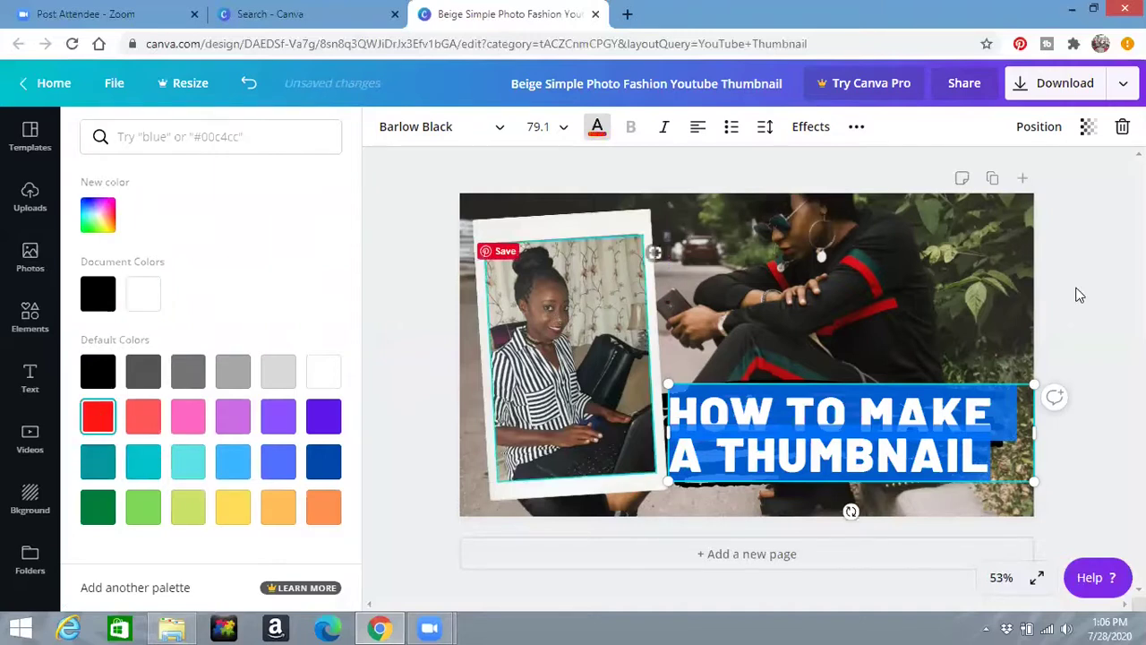
key(Escape)
click(991, 362)
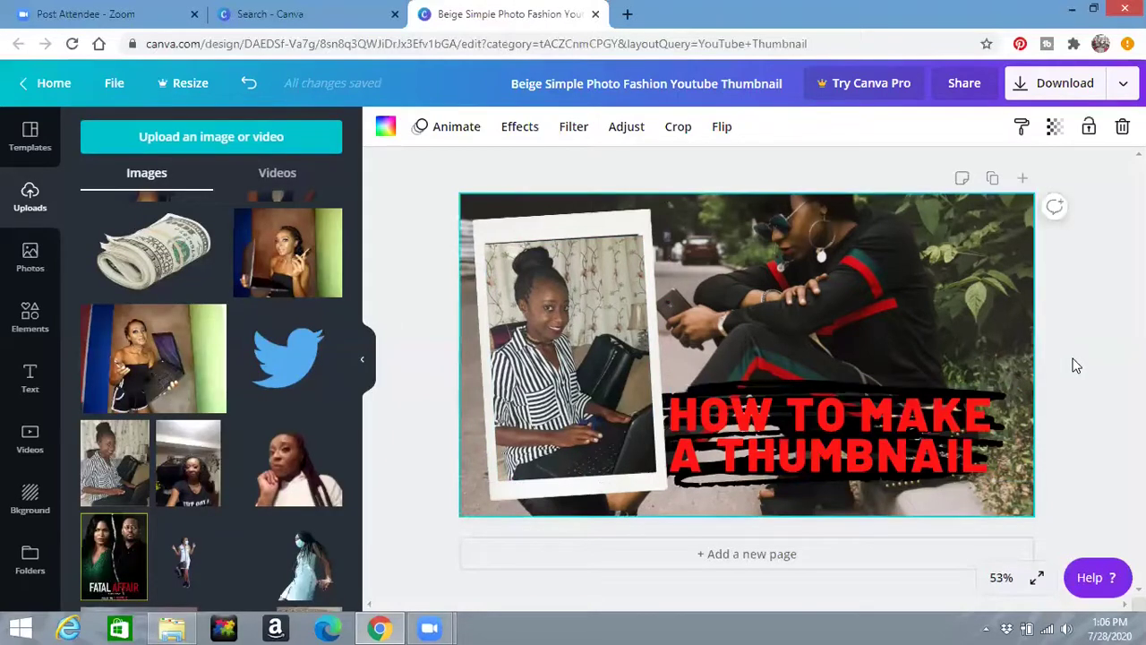
click(1076, 366)
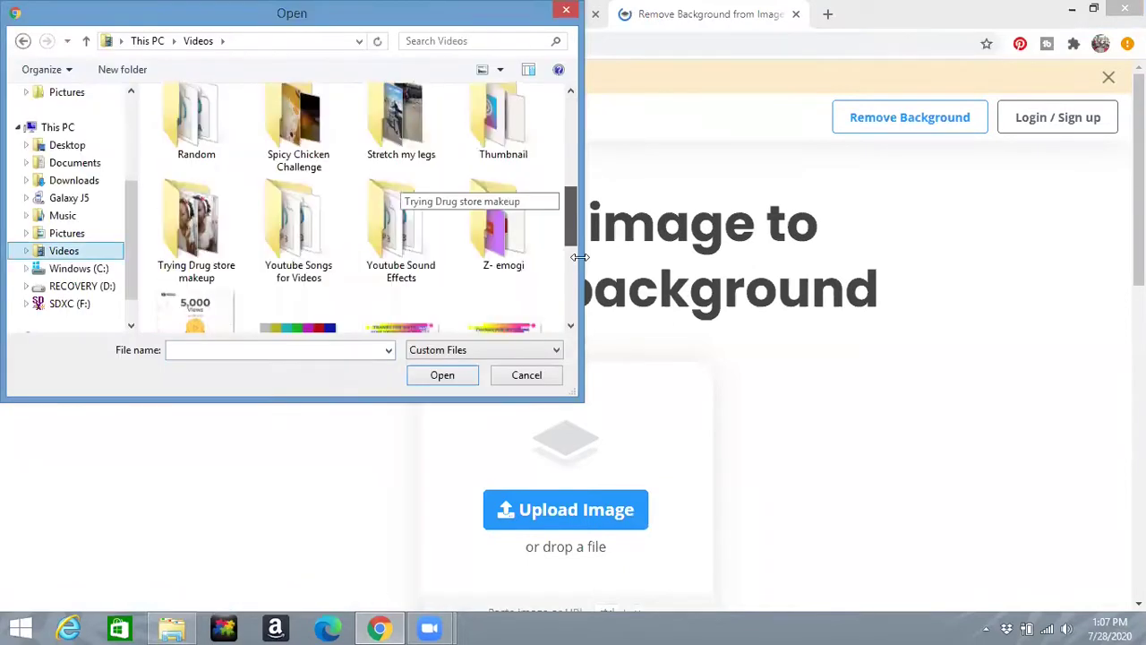
scroll(190, 224, down, 3)
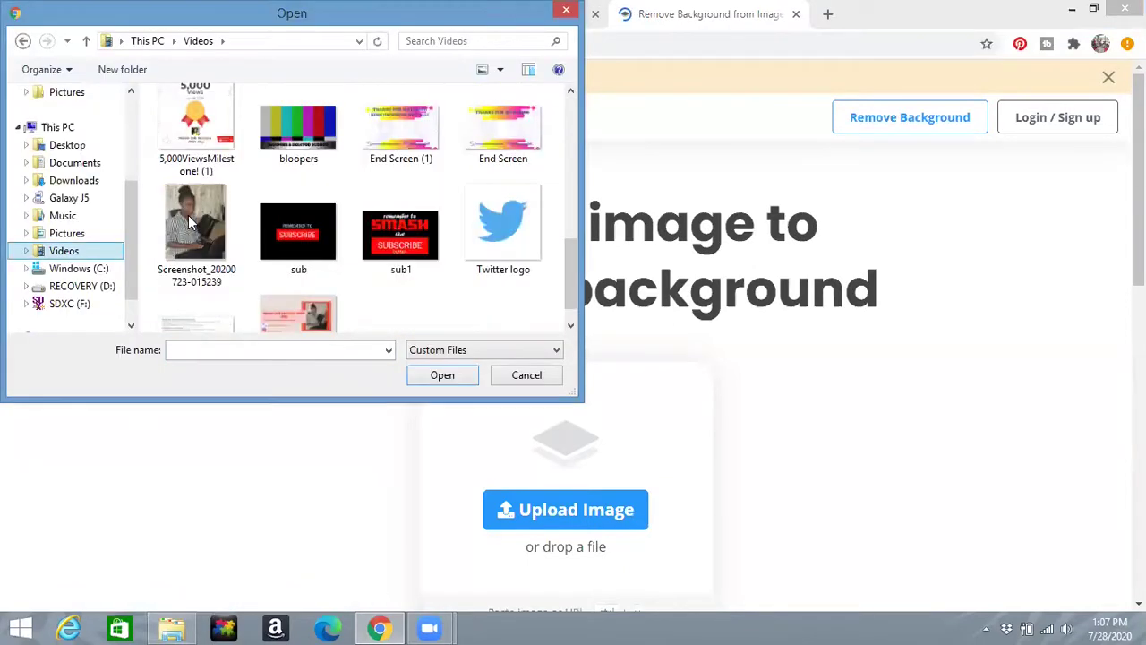
double_click(190, 224)
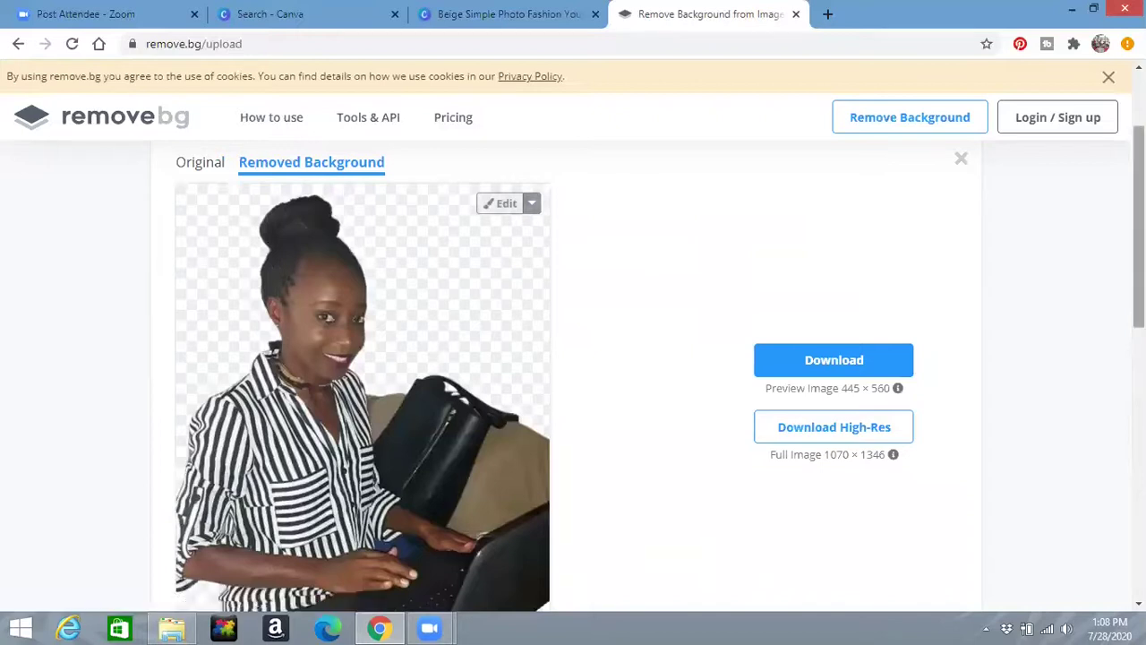
scroll(574, 358, down, 2)
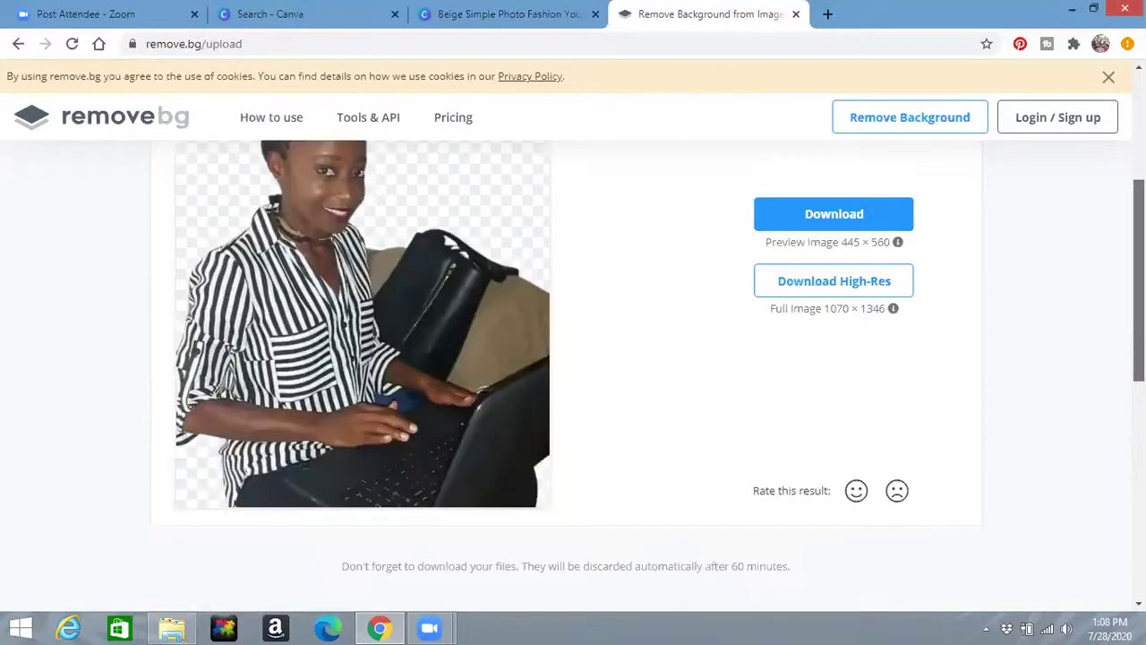
scroll(573, 359, up, 1)
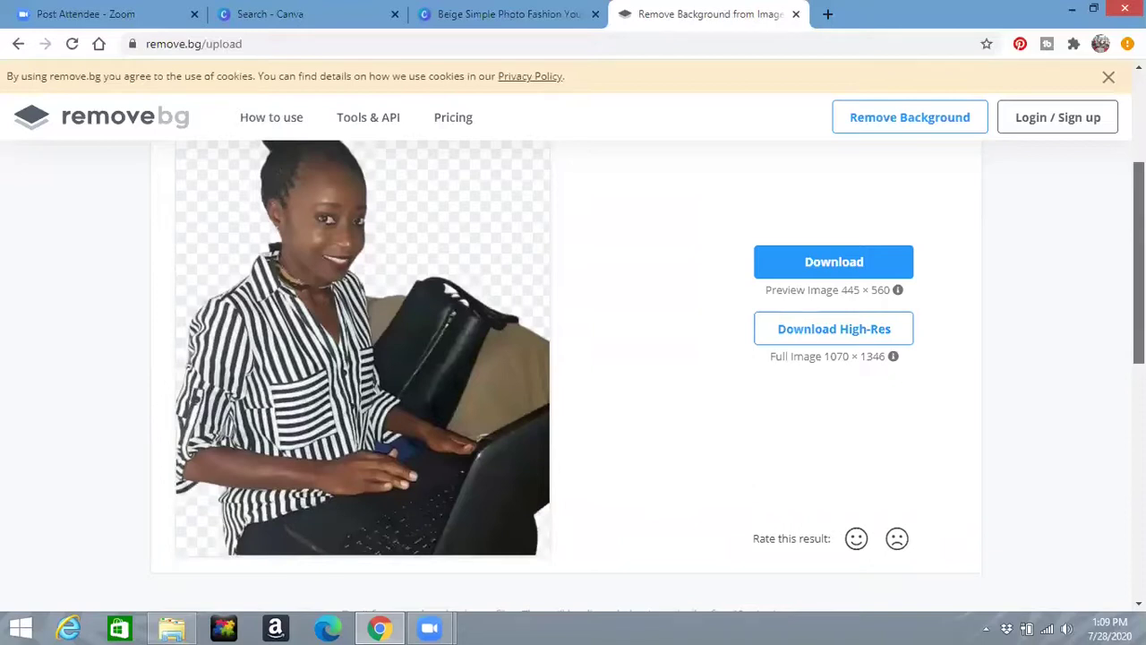
scroll(573, 358, up, 1)
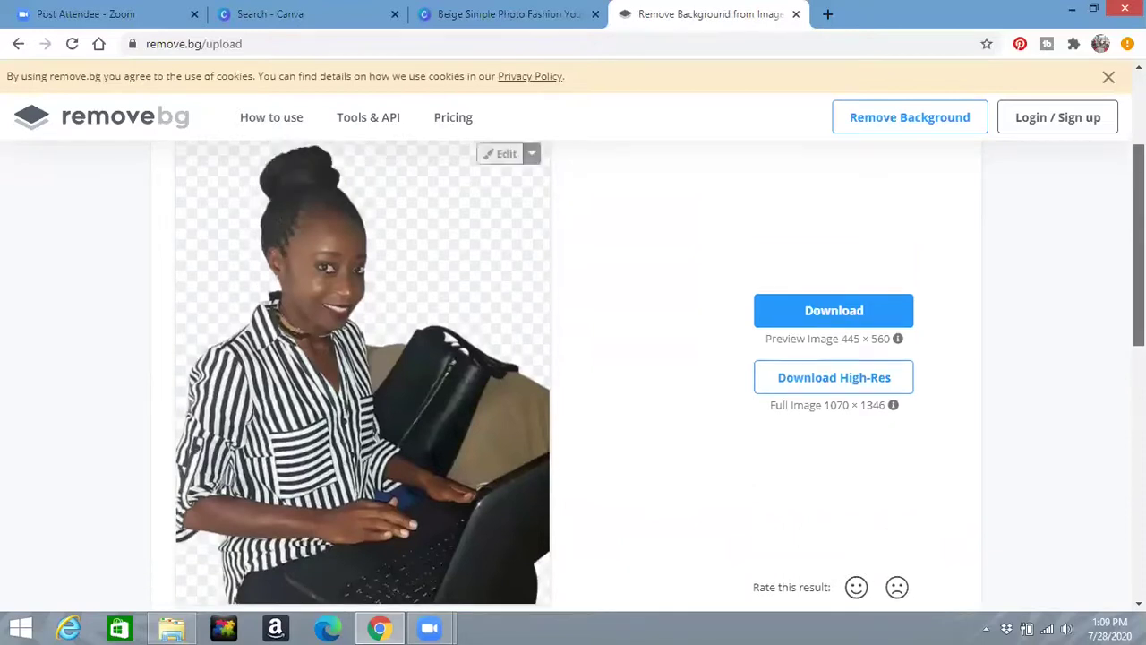
scroll(573, 359, down, 2)
scroll(573, 358, up, 1)
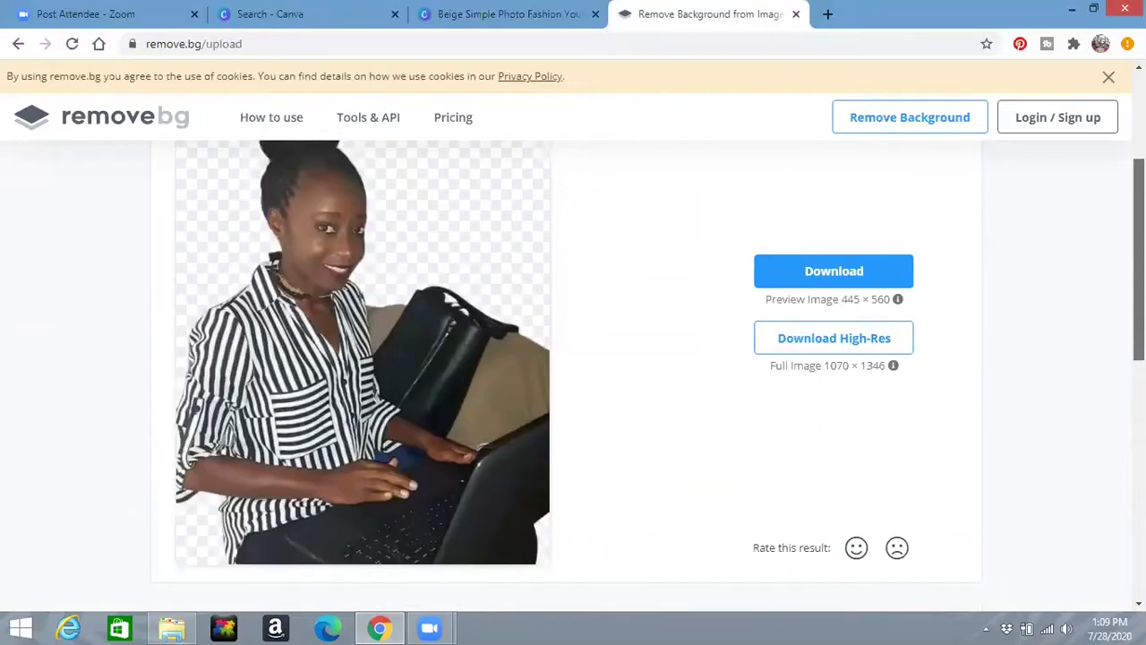
scroll(634, 328, up, 2)
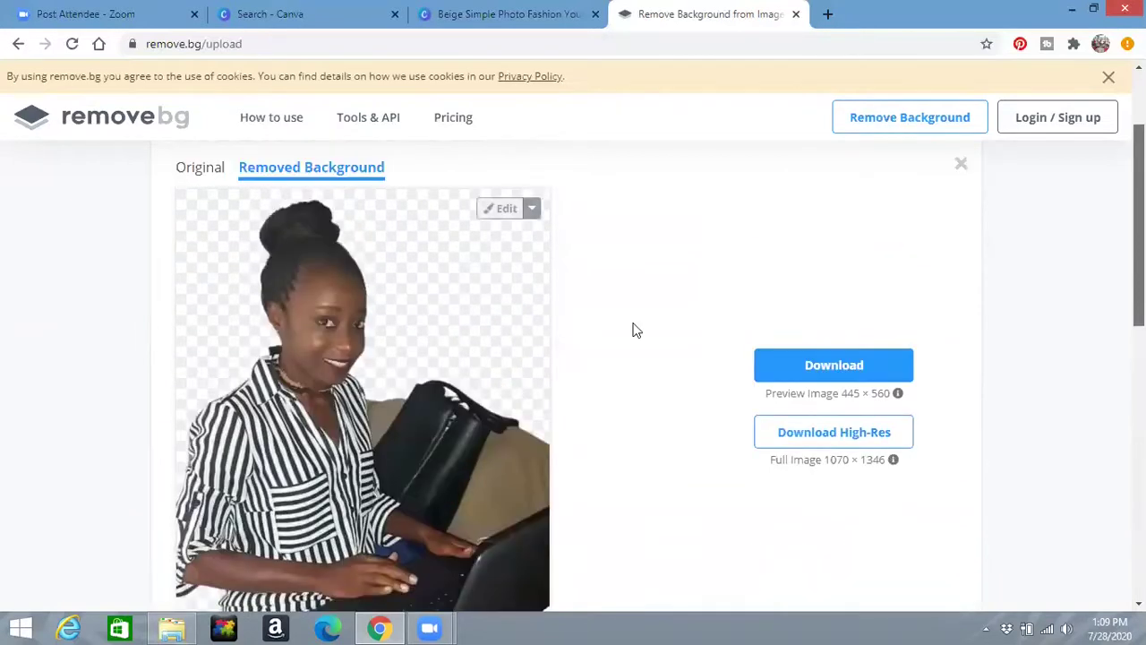
Erase the leftover background patch by her shoulder and the bag beside her arm.
click(507, 209)
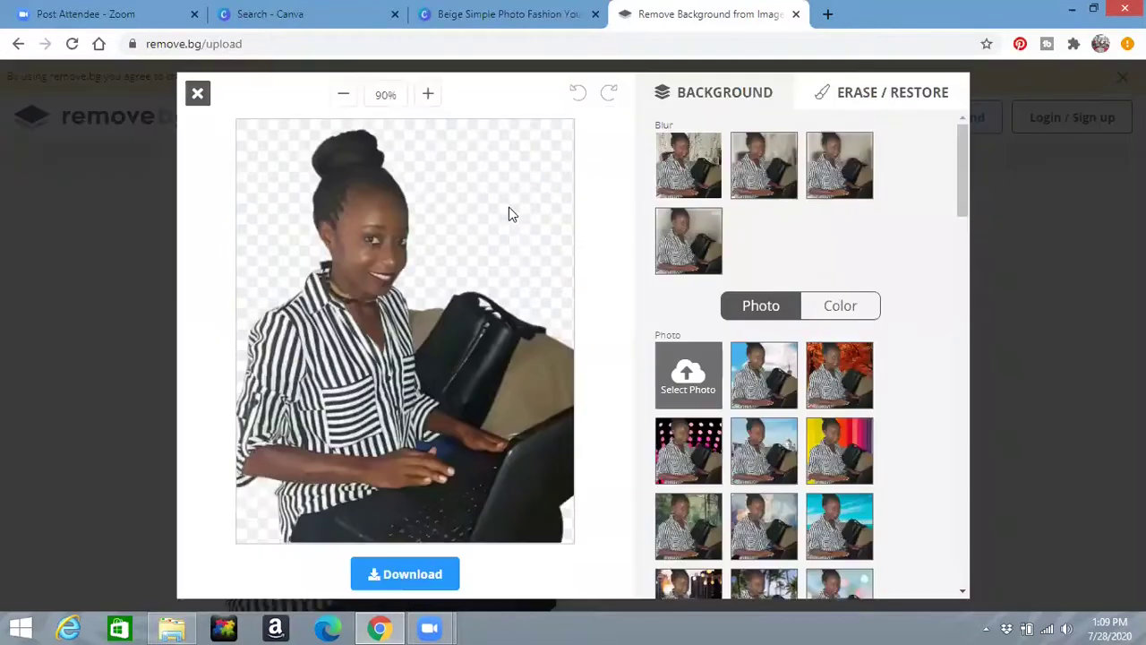
click(854, 95)
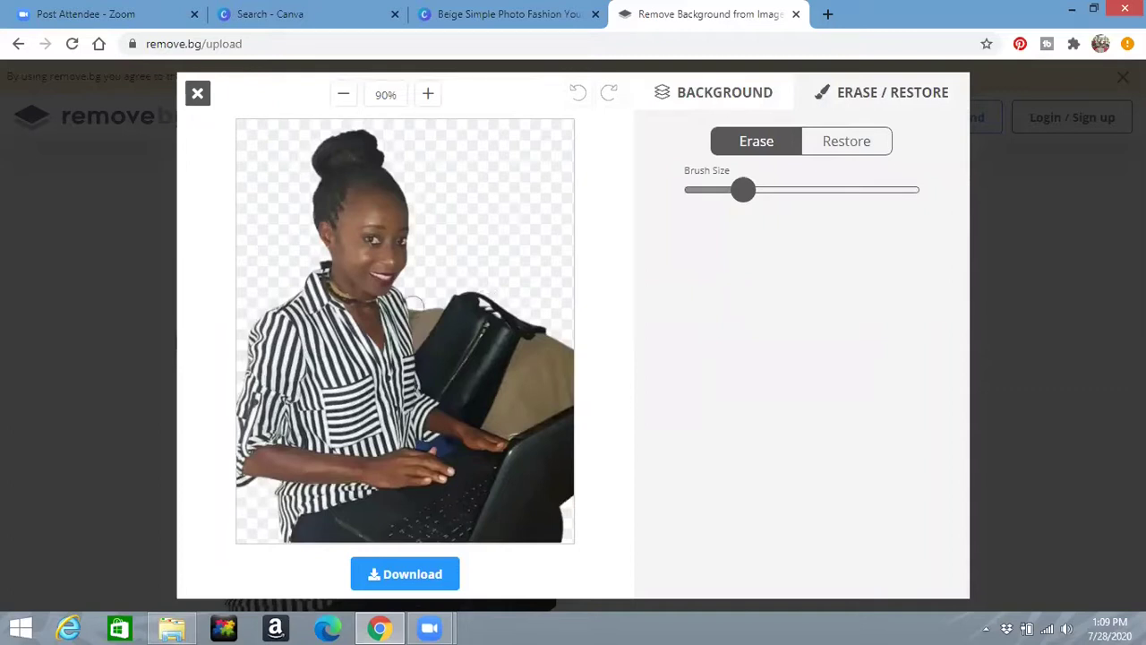
mouse_move(414, 303)
mouse_down()
mouse_move(429, 382)
mouse_move(457, 409)
mouse_move(514, 424)
mouse_move(567, 396)
mouse_move(439, 377)
mouse_move(503, 325)
mouse_move(468, 408)
mouse_move(503, 357)
mouse_up()
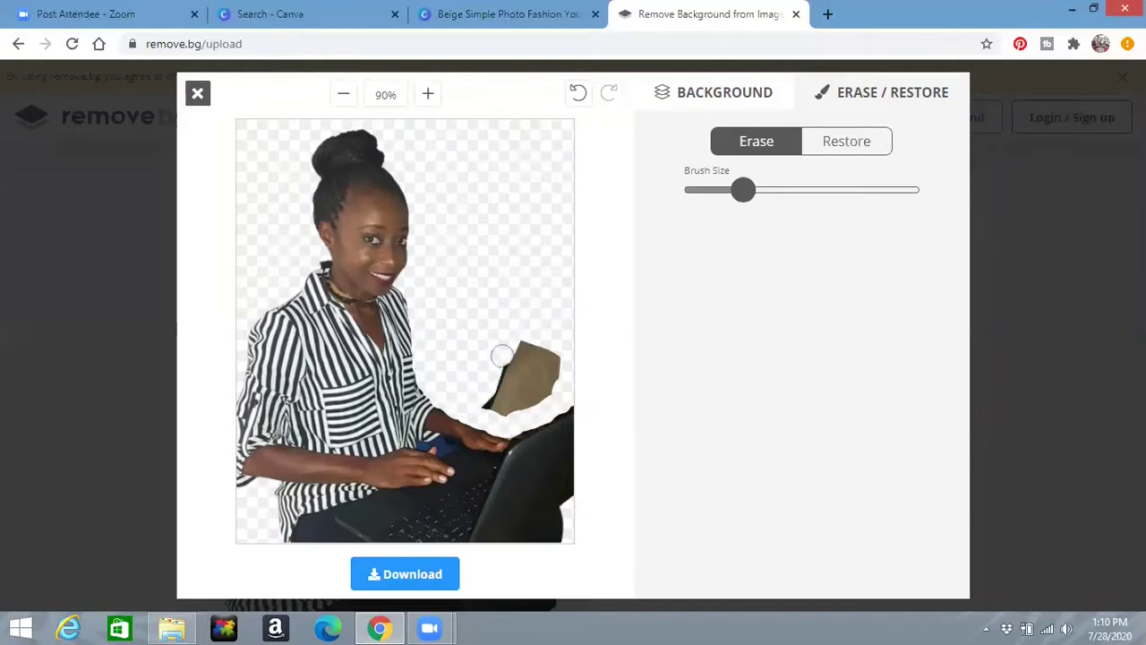
mouse_move(484, 402)
mouse_down()
mouse_move(527, 353)
mouse_move(552, 361)
mouse_move(538, 396)
mouse_move(530, 248)
mouse_up()
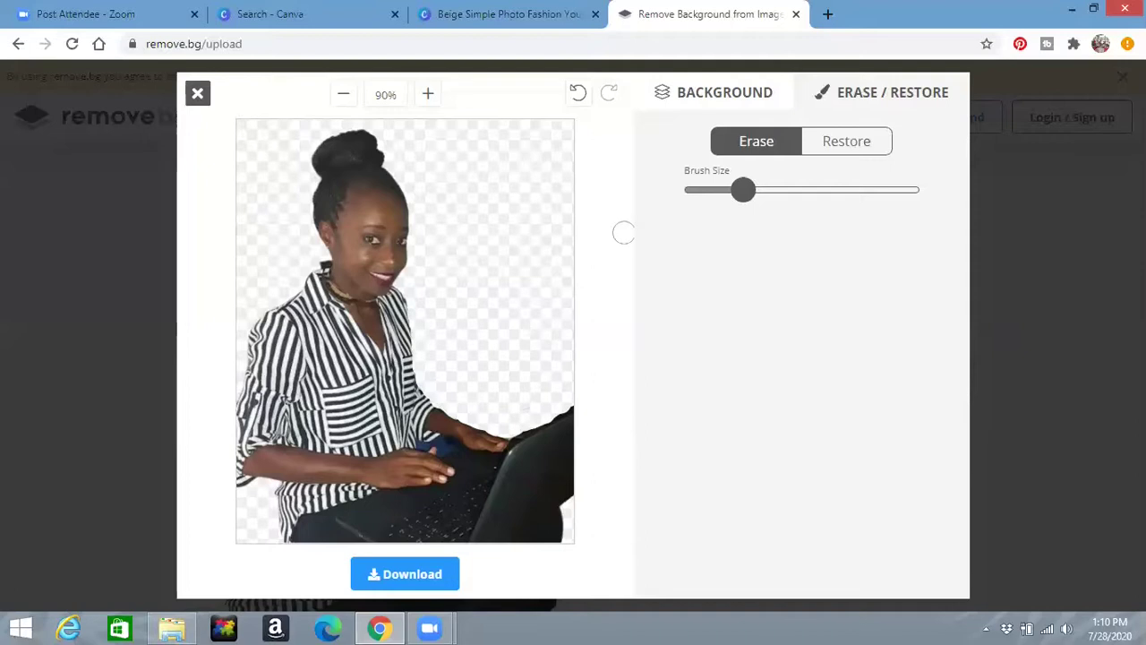
Download the cleaned cutout as a PNG image.
click(409, 578)
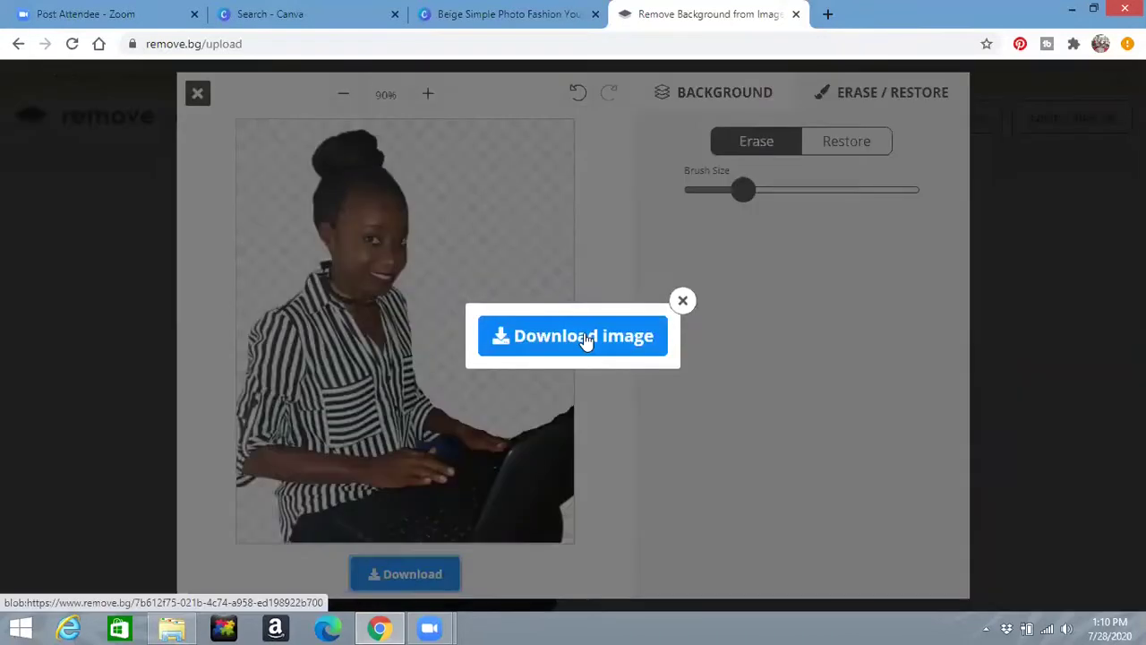
click(584, 337)
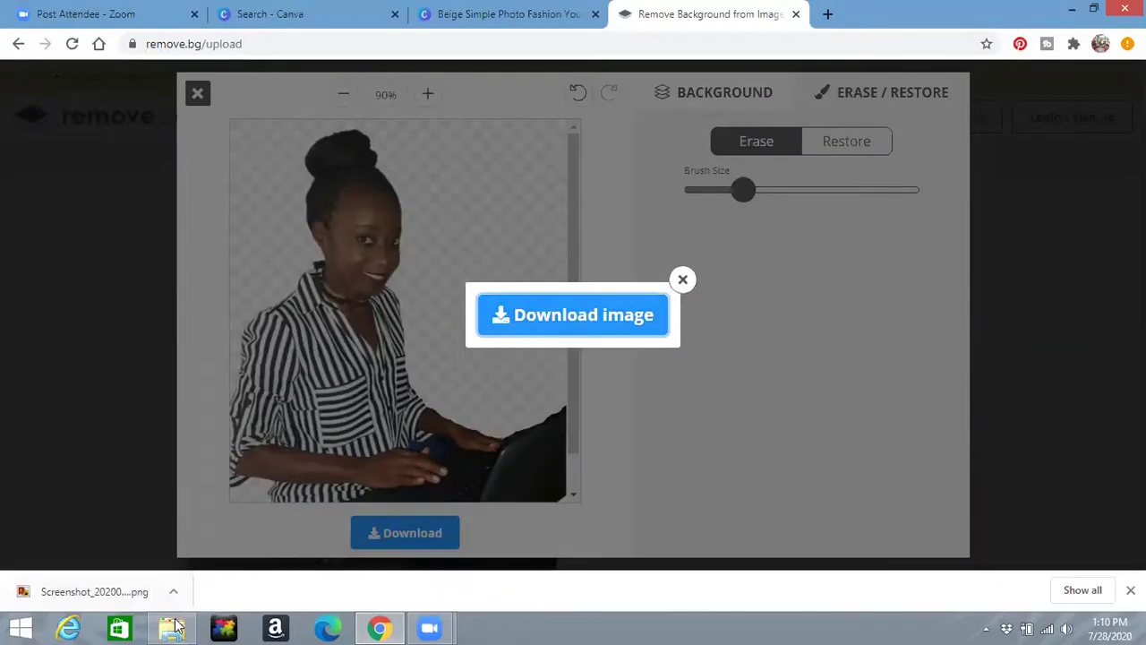
click(172, 627)
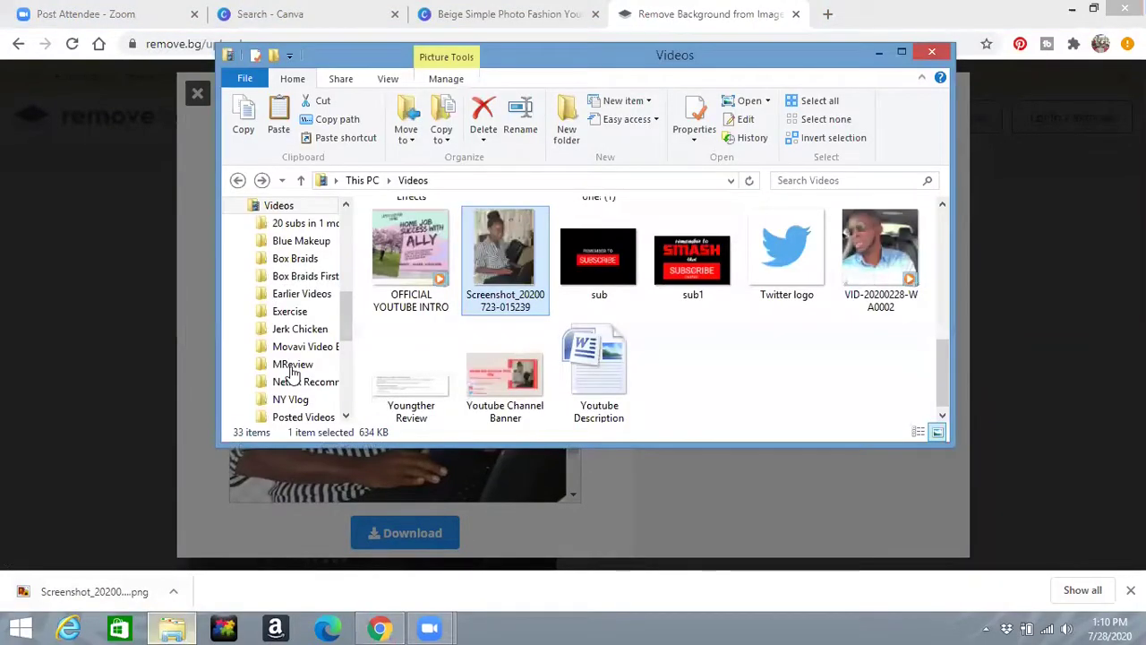
Cut the cutout PNG from Downloads and paste it into the Videos folder.
click(288, 241)
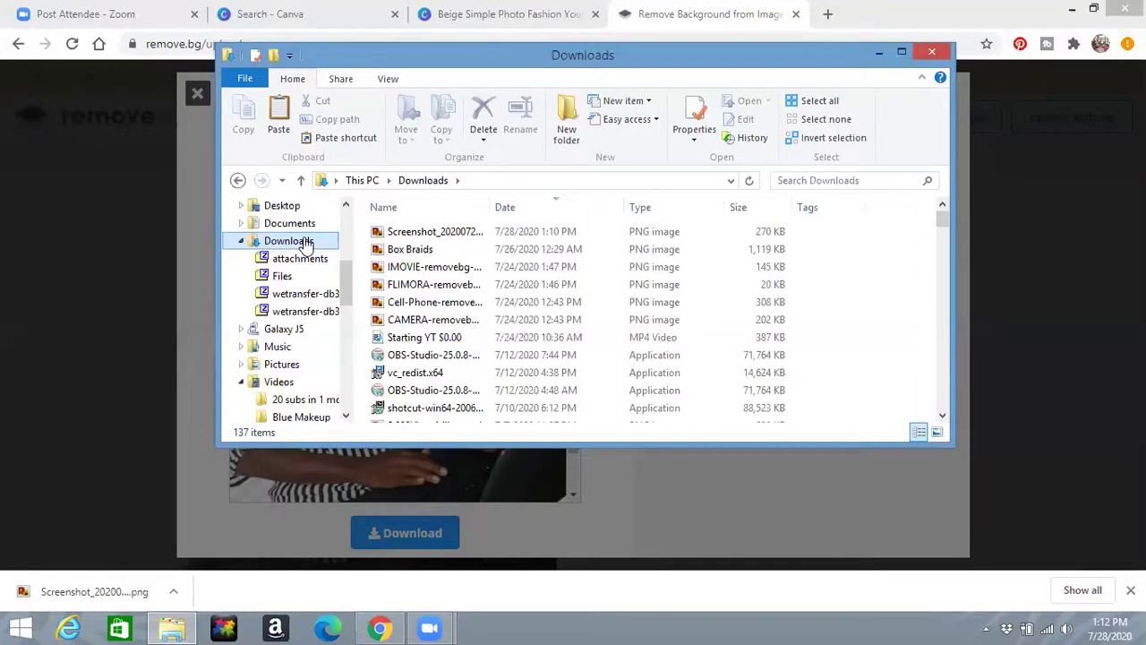
right_click(439, 234)
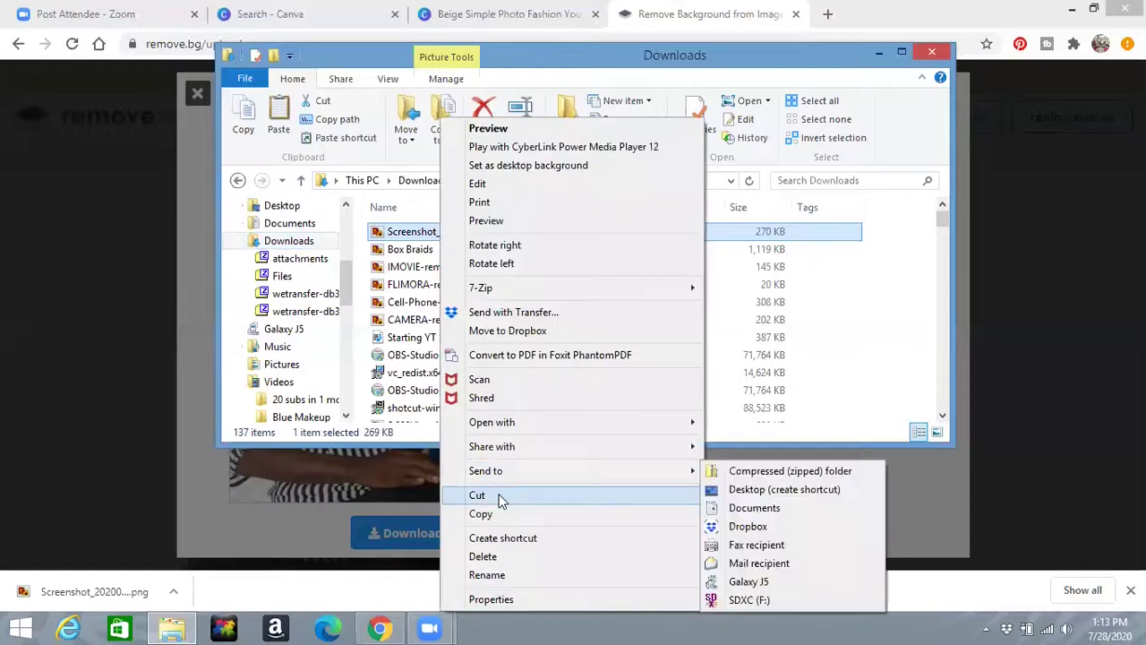
click(499, 498)
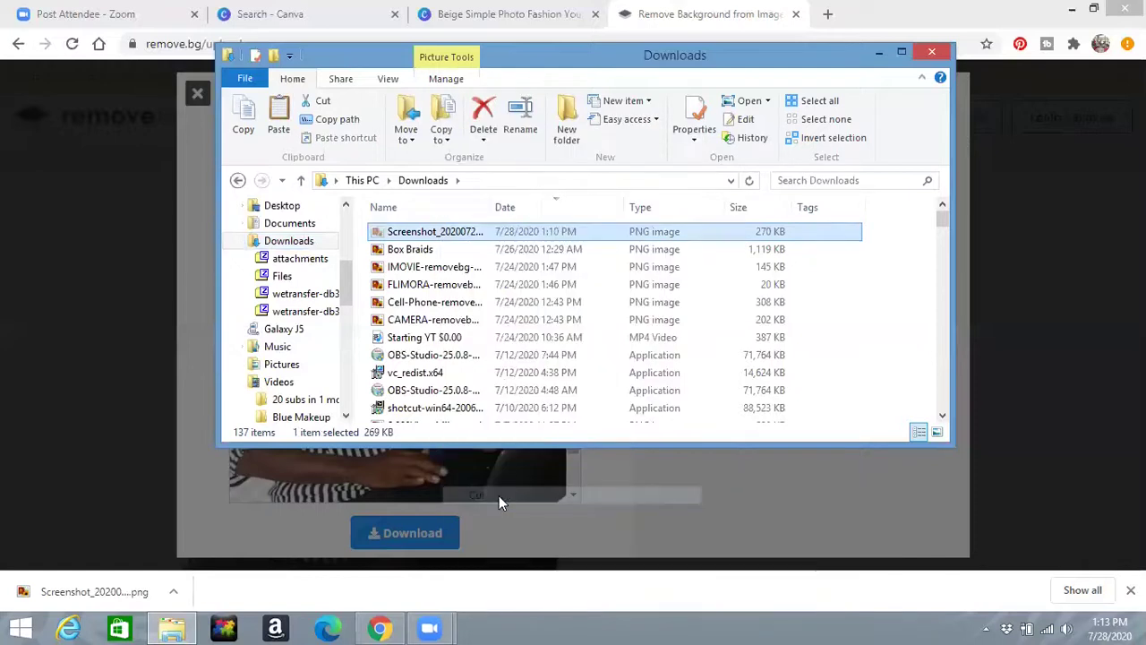
click(298, 387)
scroll(779, 412, down, 5)
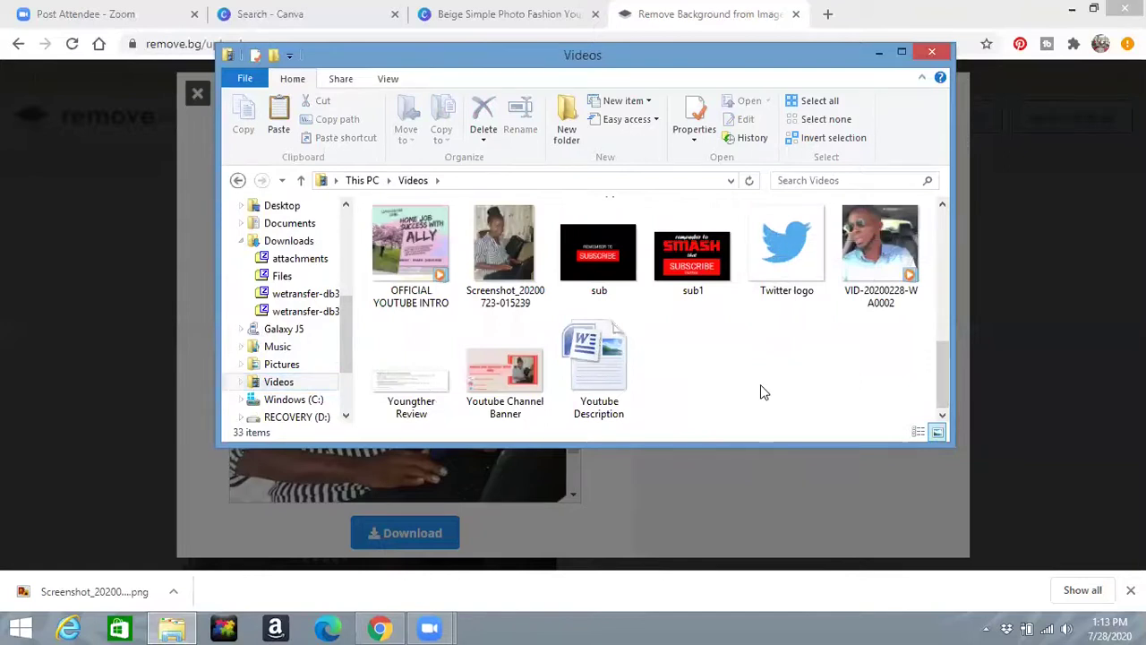
right_click(763, 392)
click(793, 239)
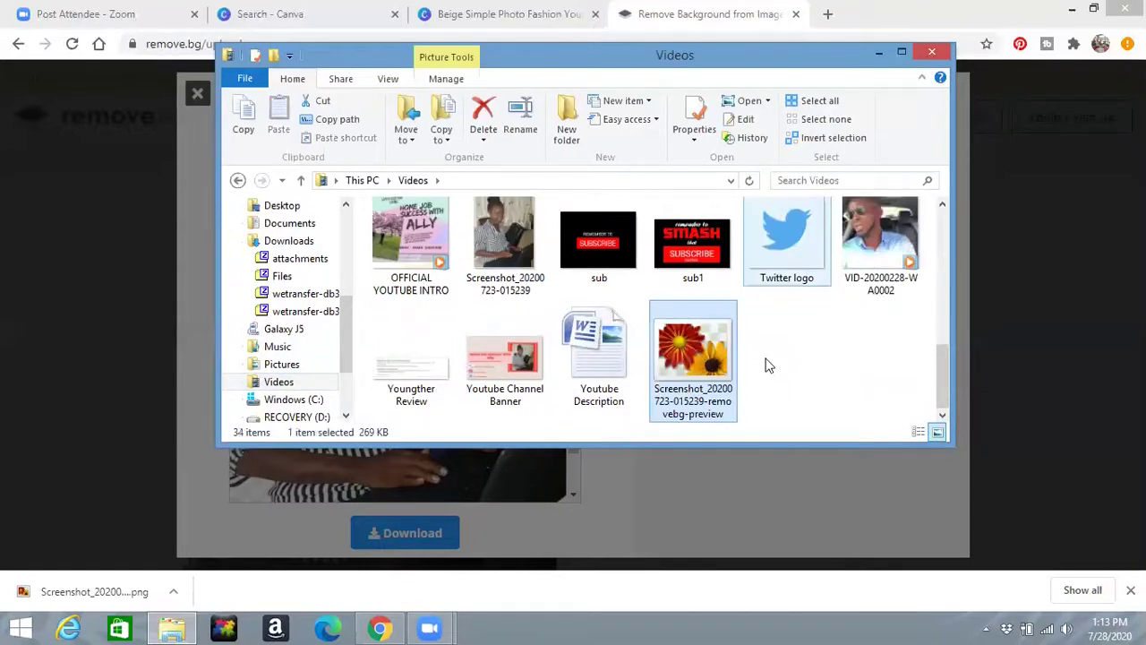
Preview the cutout image, then close the viewer and the remove.bg tab.
double_click(689, 358)
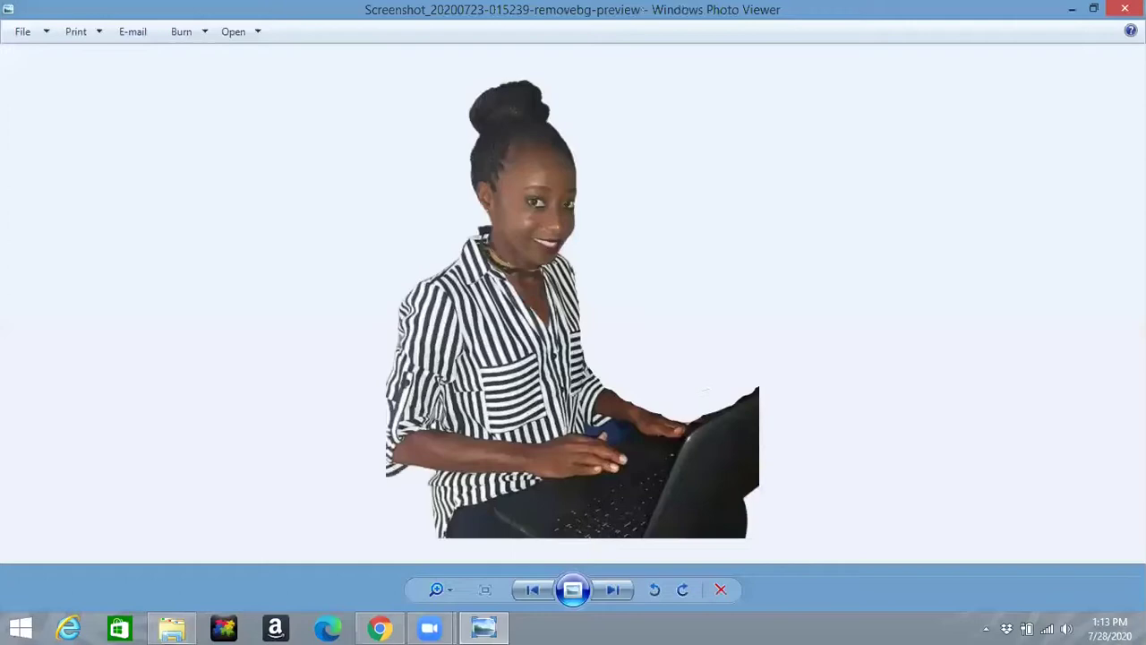
click(1125, 8)
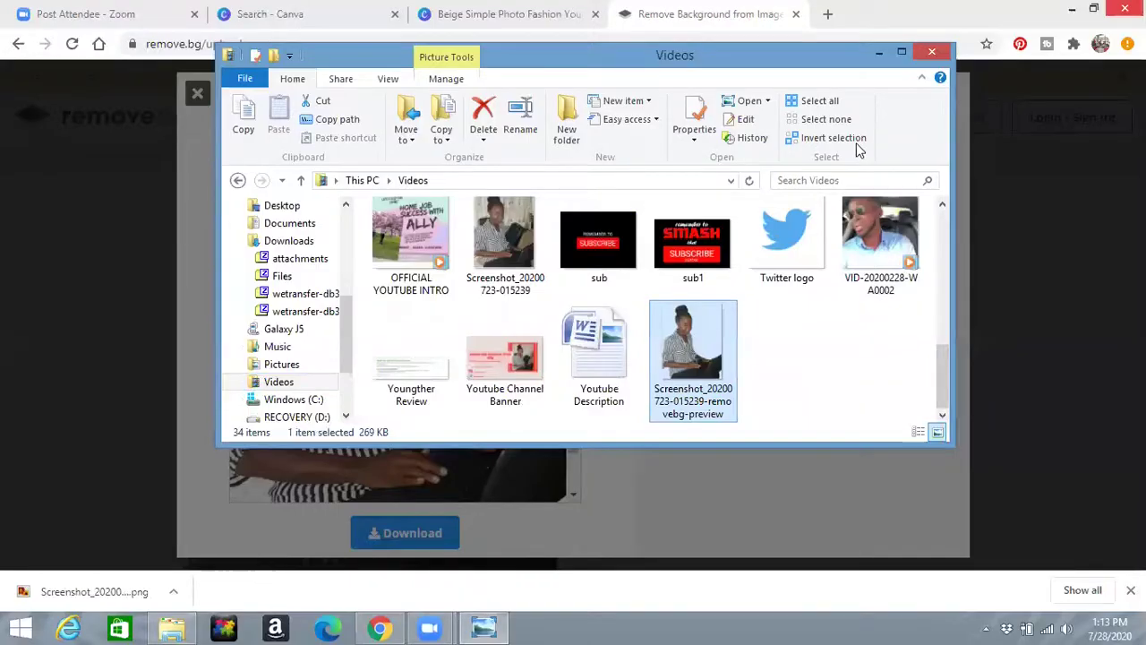
click(796, 13)
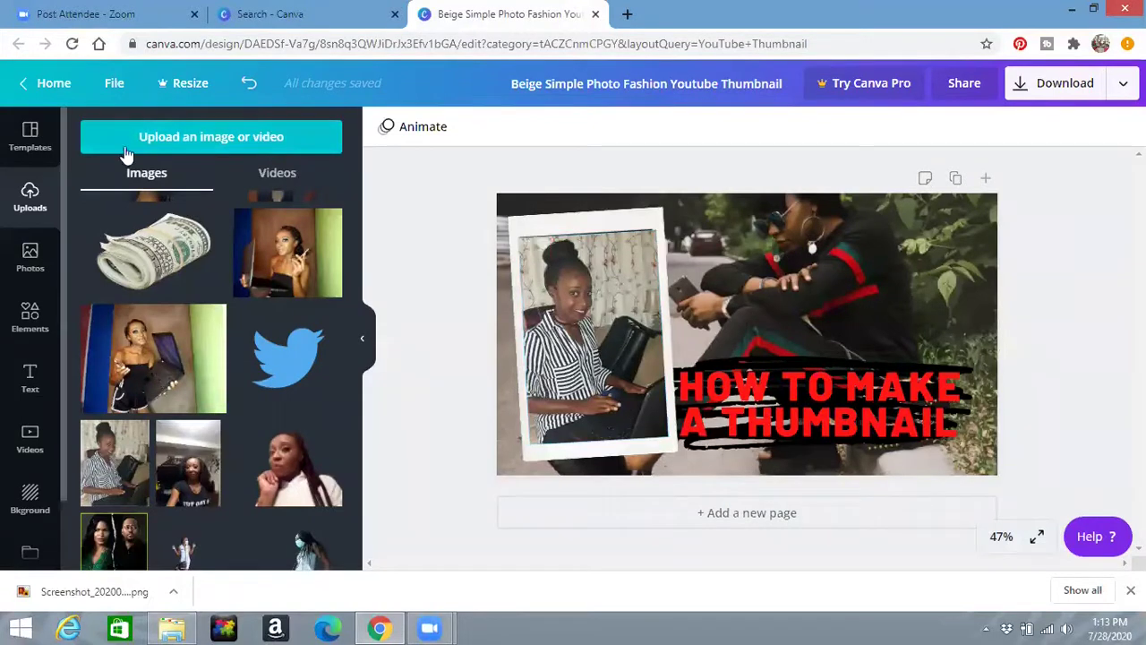
click(199, 139)
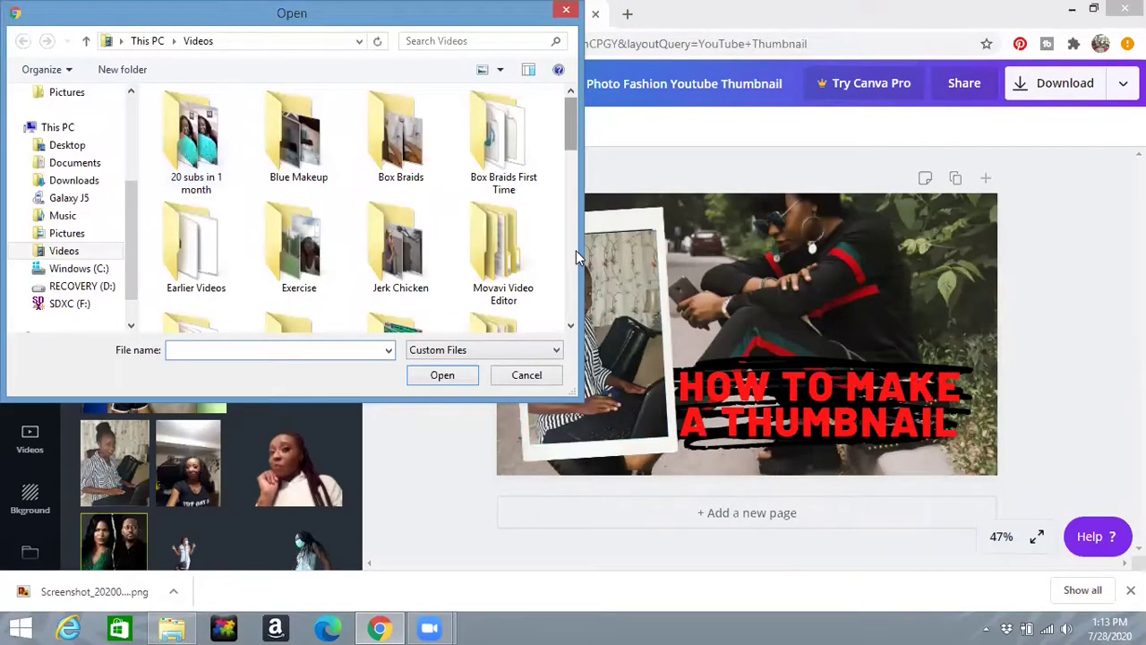
scroll(578, 269, down, 5)
scroll(578, 283, down, 1)
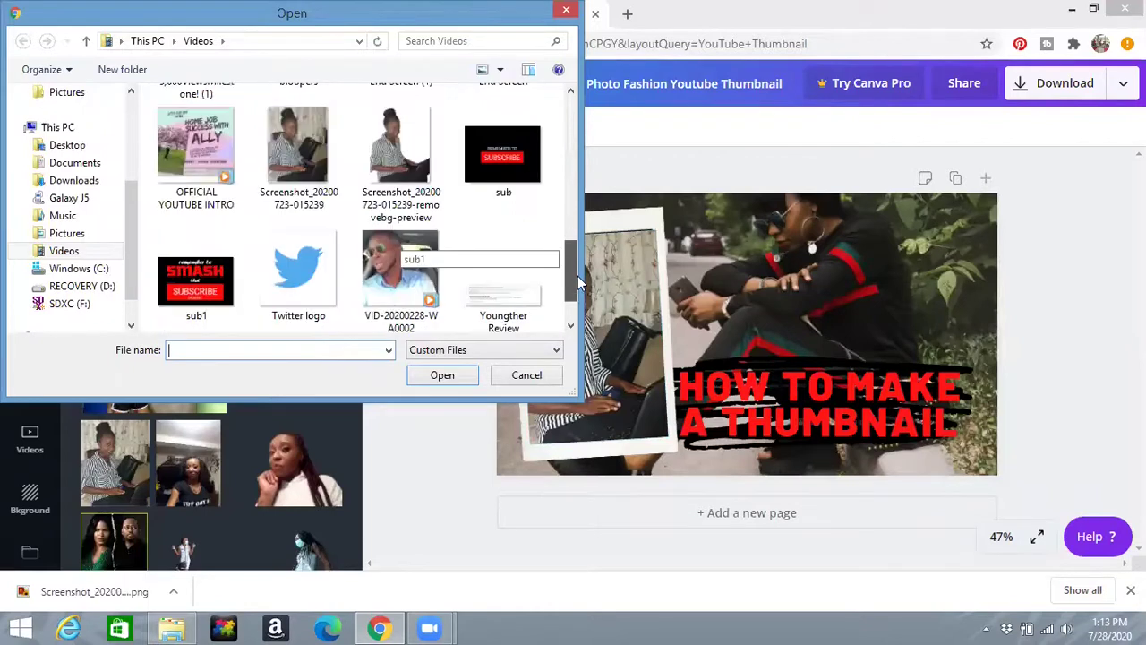
click(395, 154)
double_click(395, 154)
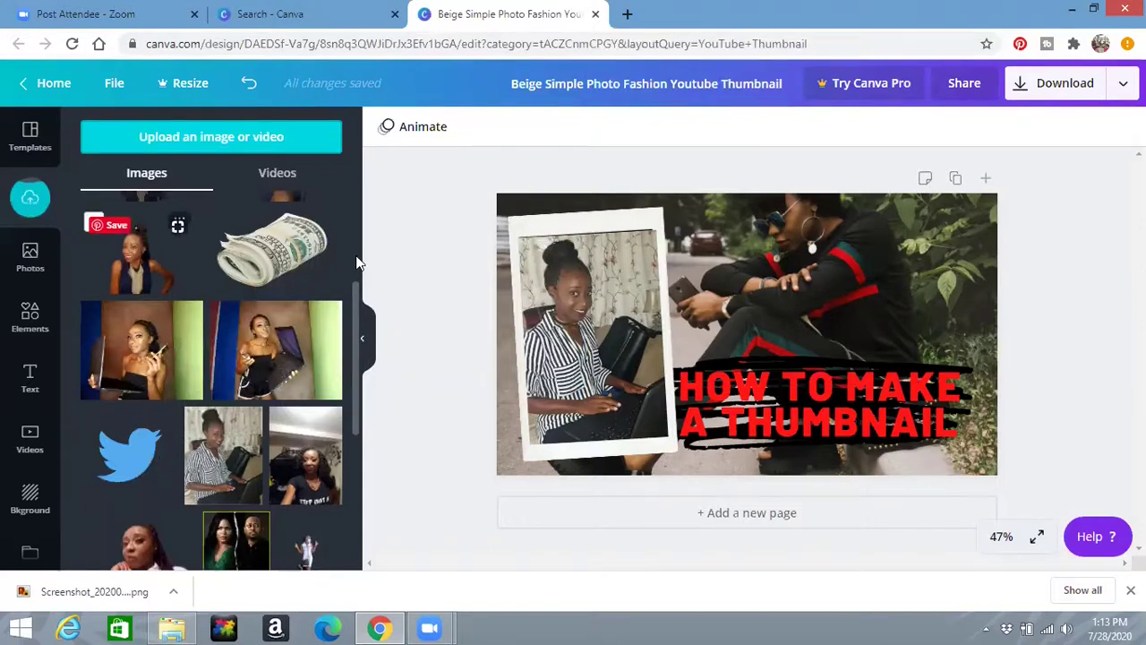
scroll(355, 218, up, 1)
scroll(355, 217, up, 3)
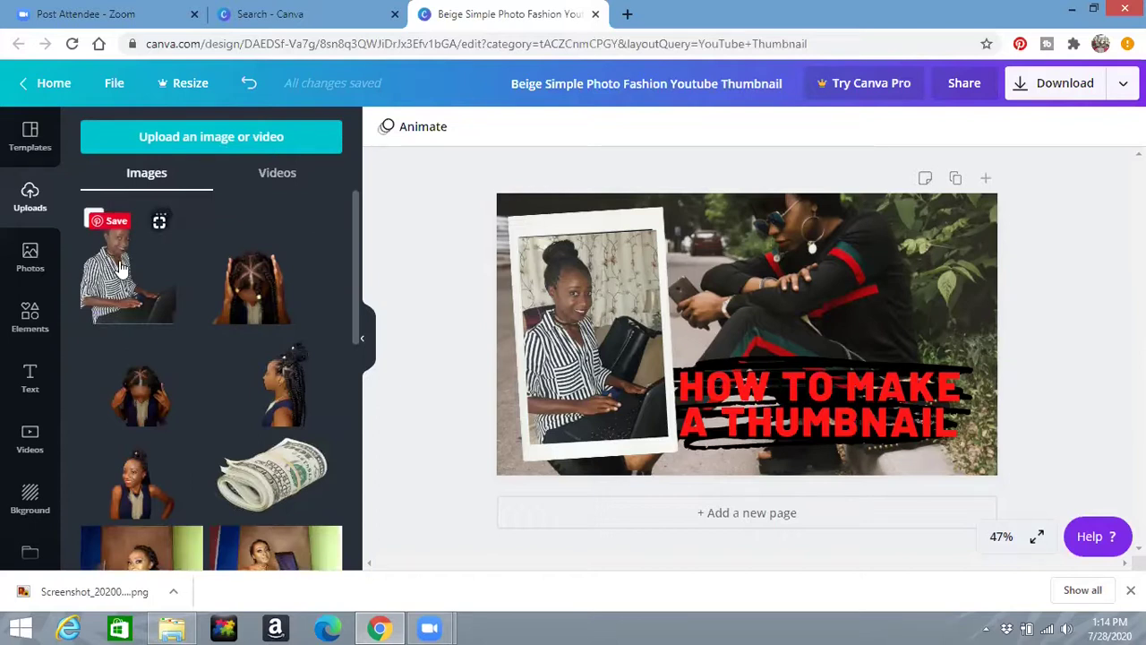
Add the uploaded cutout to the design and delete the old photo from the polaroid frame.
click(121, 269)
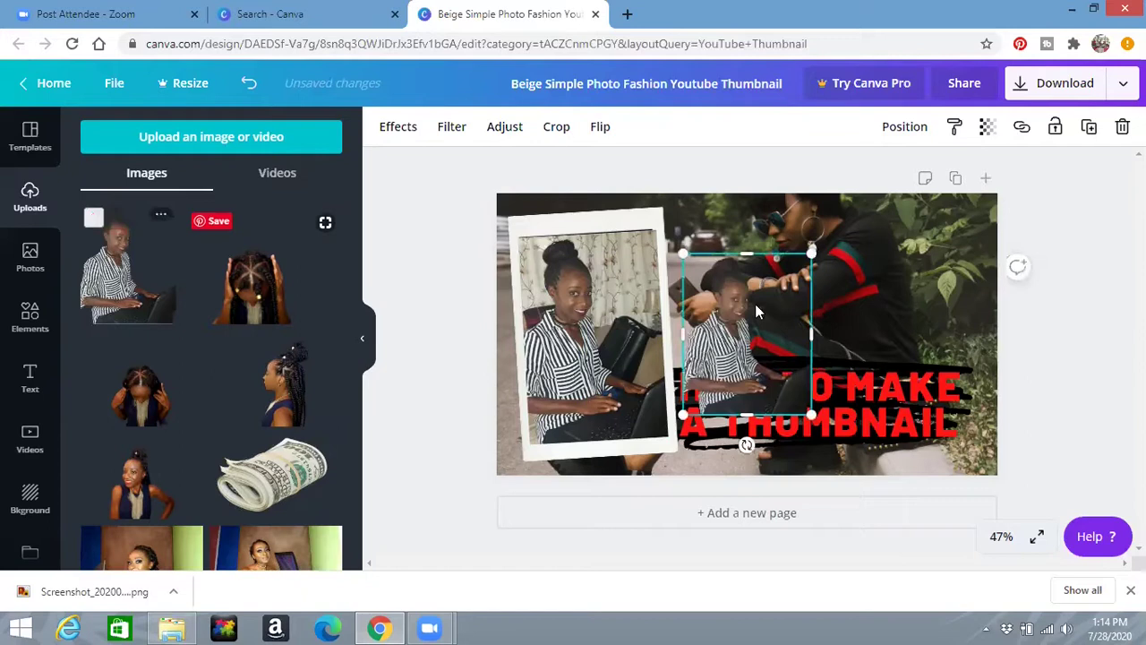
click(608, 325)
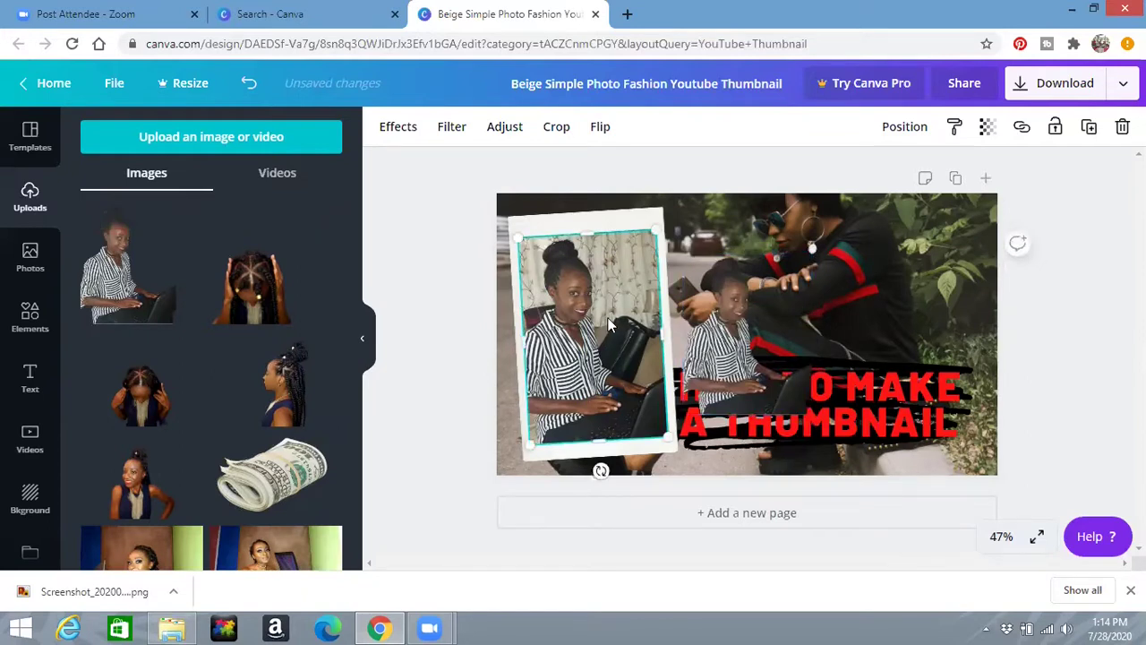
key(Delete)
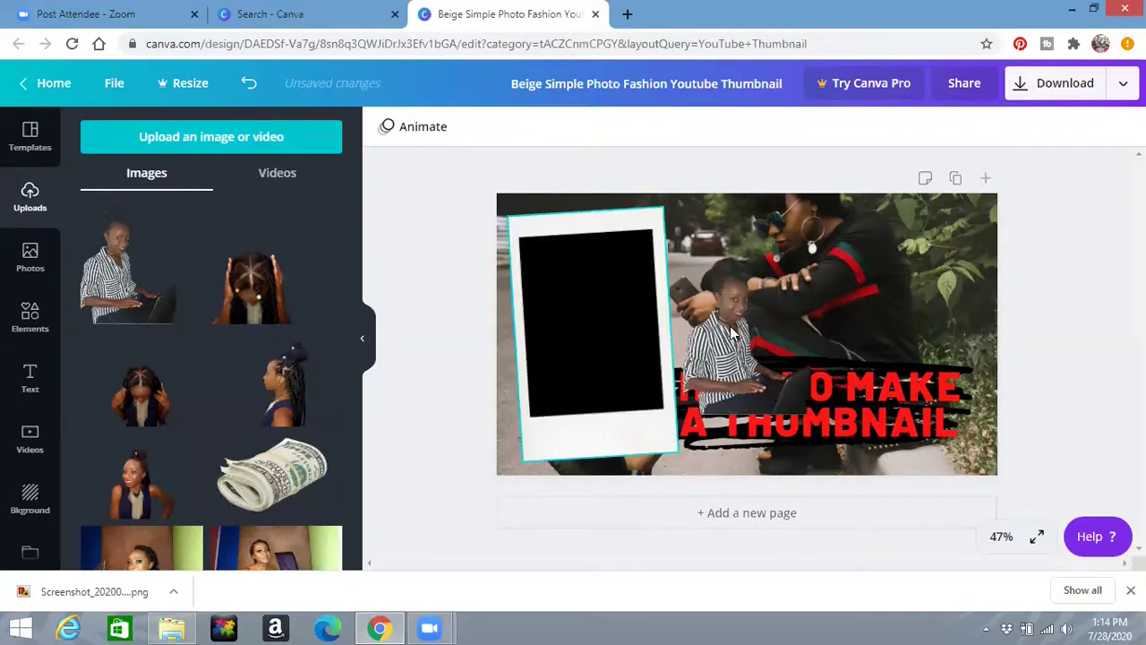
Drop the cutout into the empty polaroid frame and tilt it about -2°.
click(731, 333)
drag(573, 316, 587, 318)
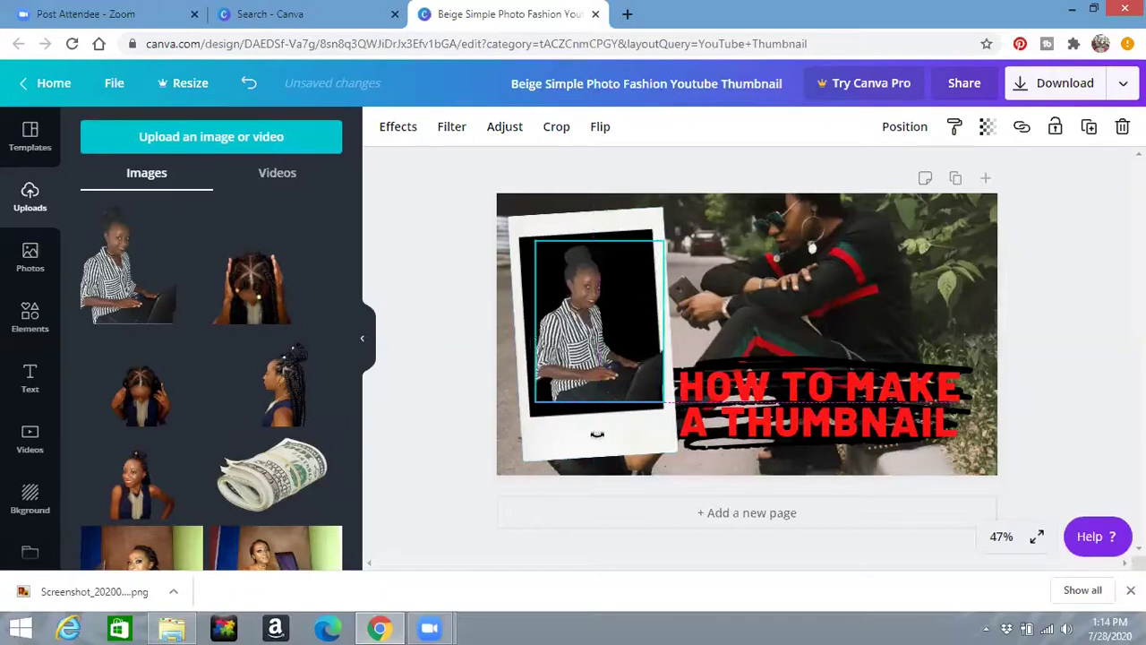
drag(608, 435, 596, 433)
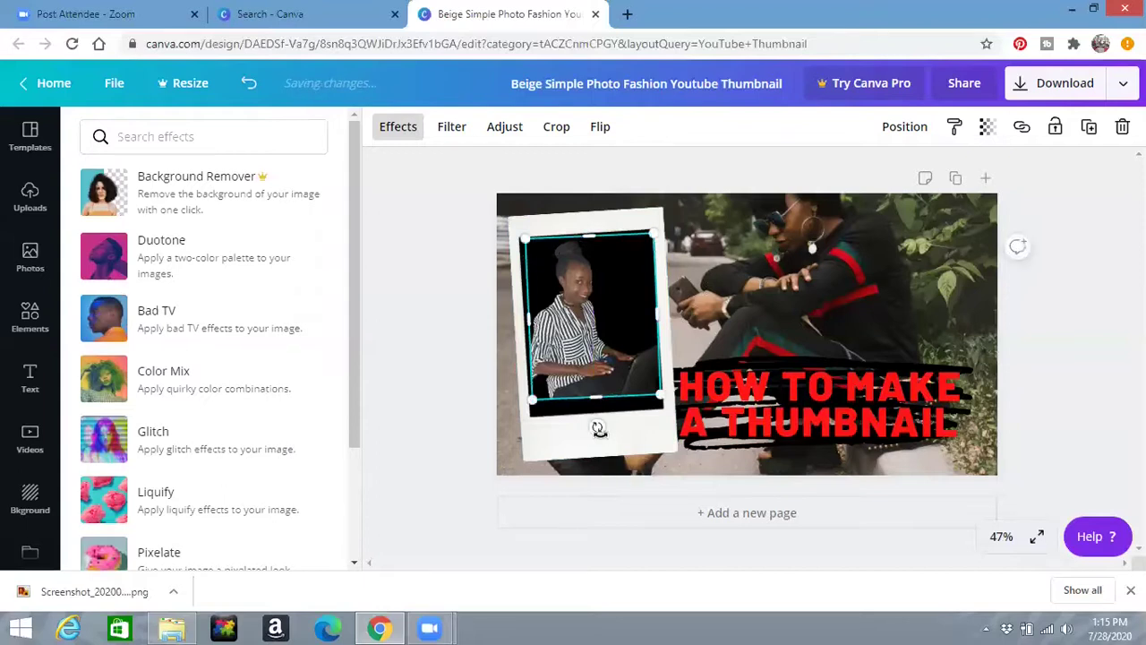
click(1048, 340)
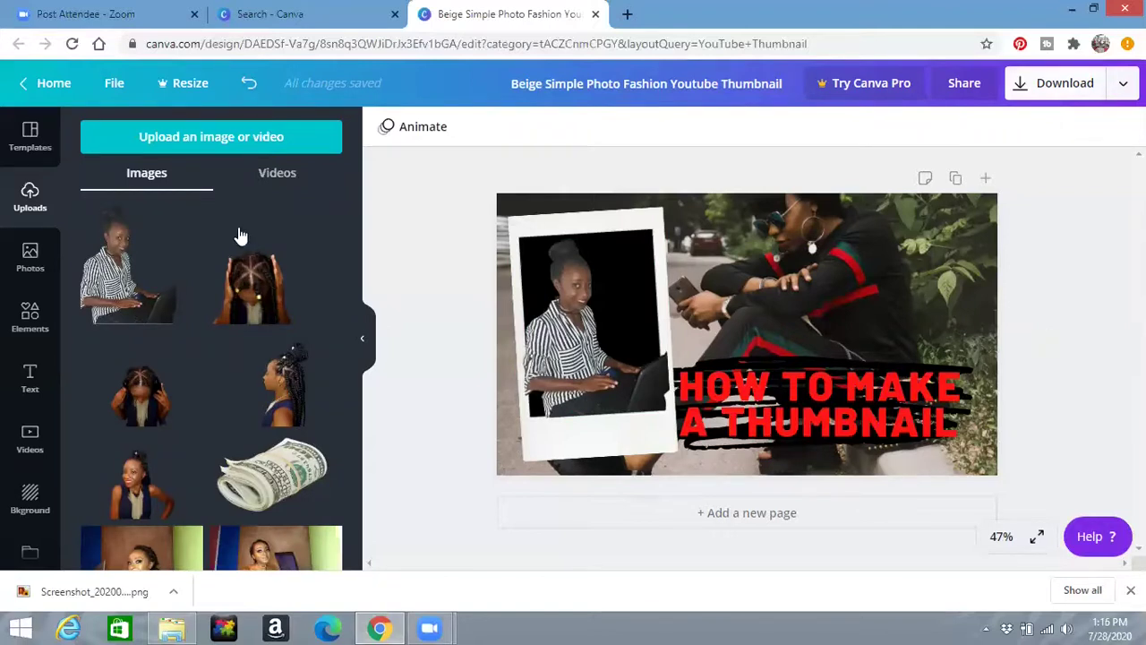
Move THUMBNAIL onto its own heading line and search Elements for 'youtube' graphics.
click(30, 314)
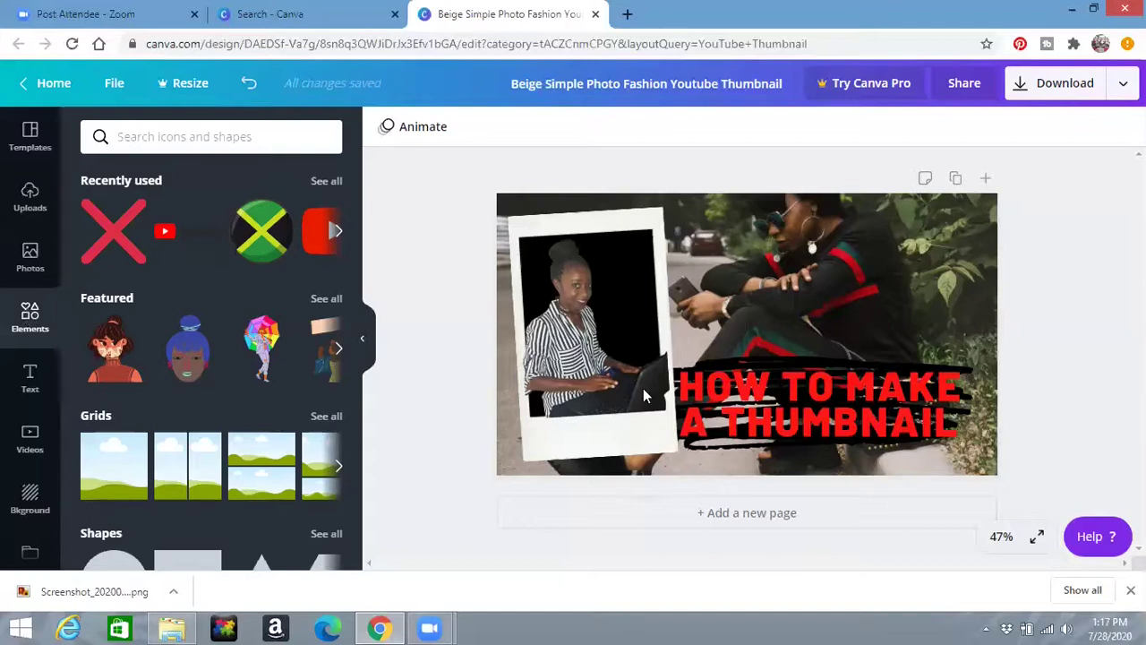
click(726, 427)
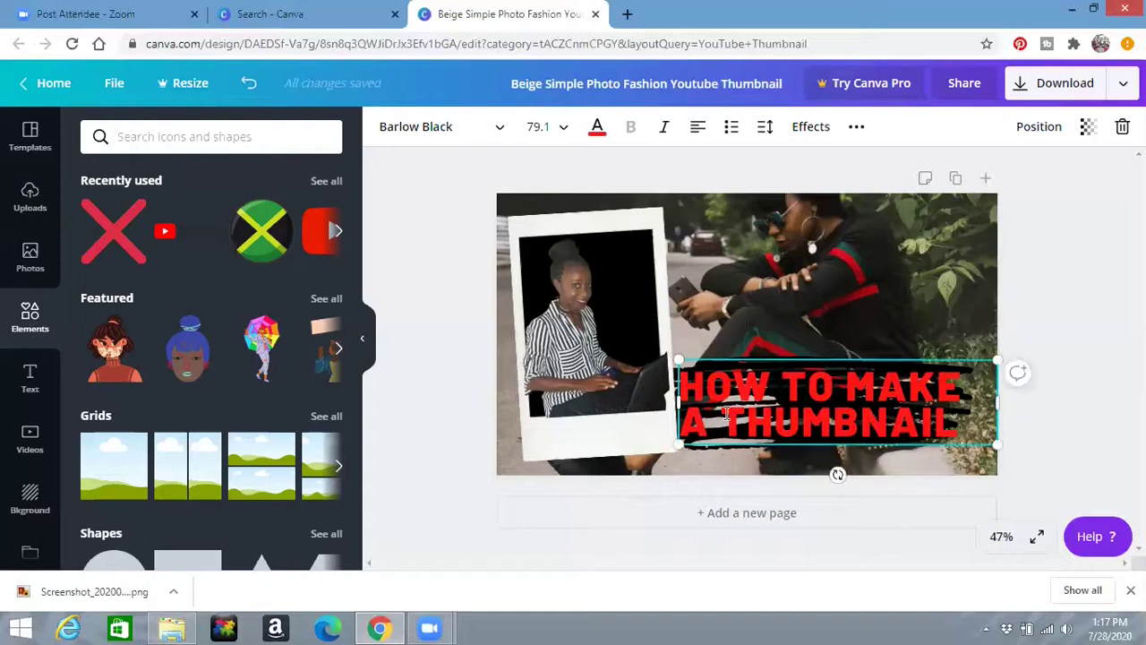
double_click(728, 414)
click(727, 415)
key(Return)
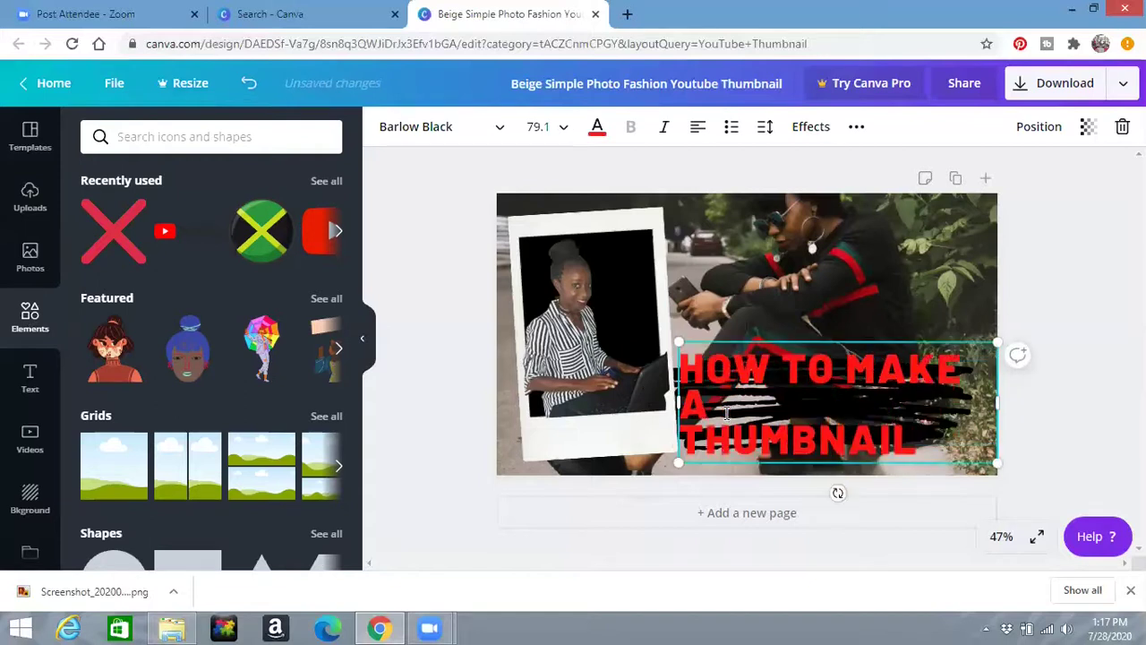
click(332, 239)
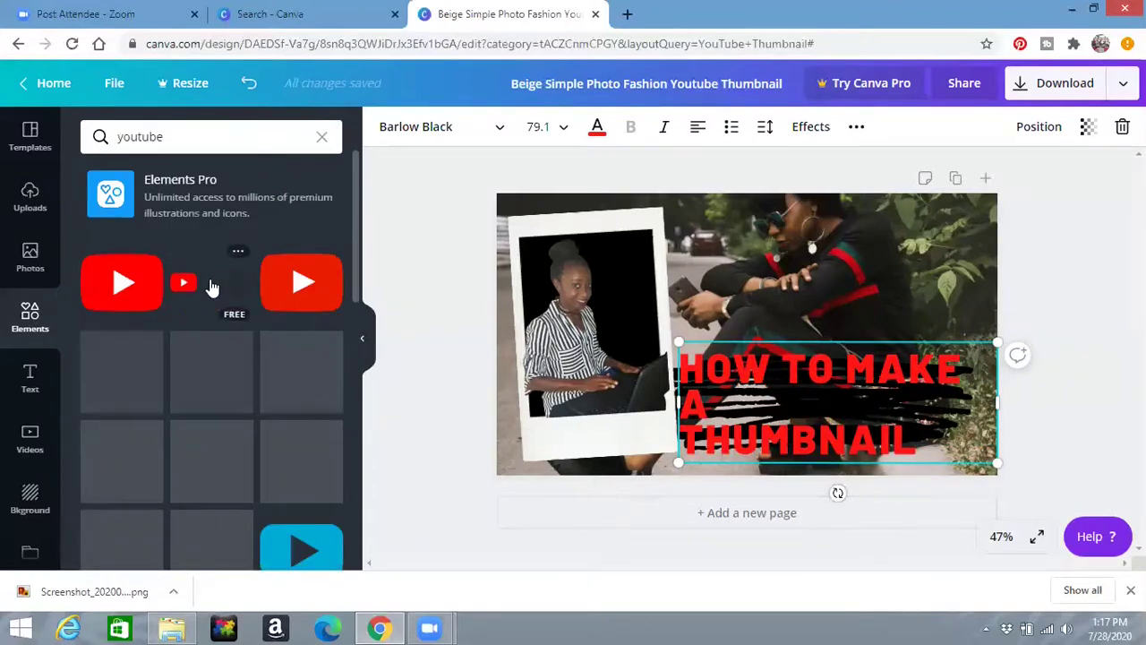
Add a YouTube play-button logo beside the 'A' and shift the heading aside.
click(212, 286)
drag(733, 327, 812, 395)
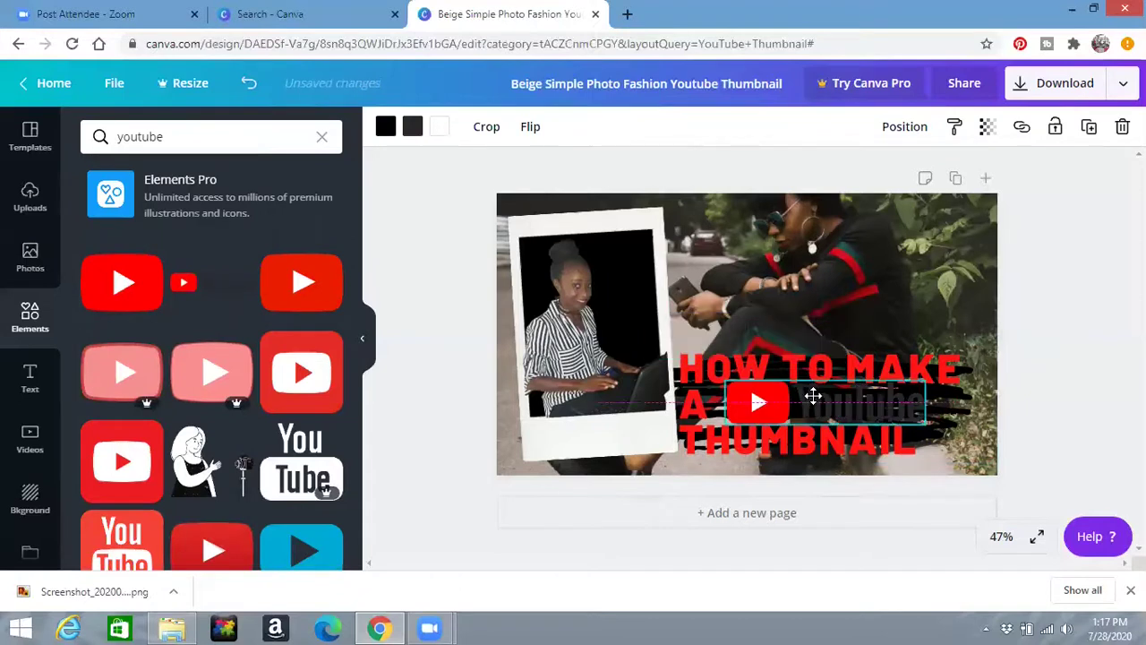
click(716, 400)
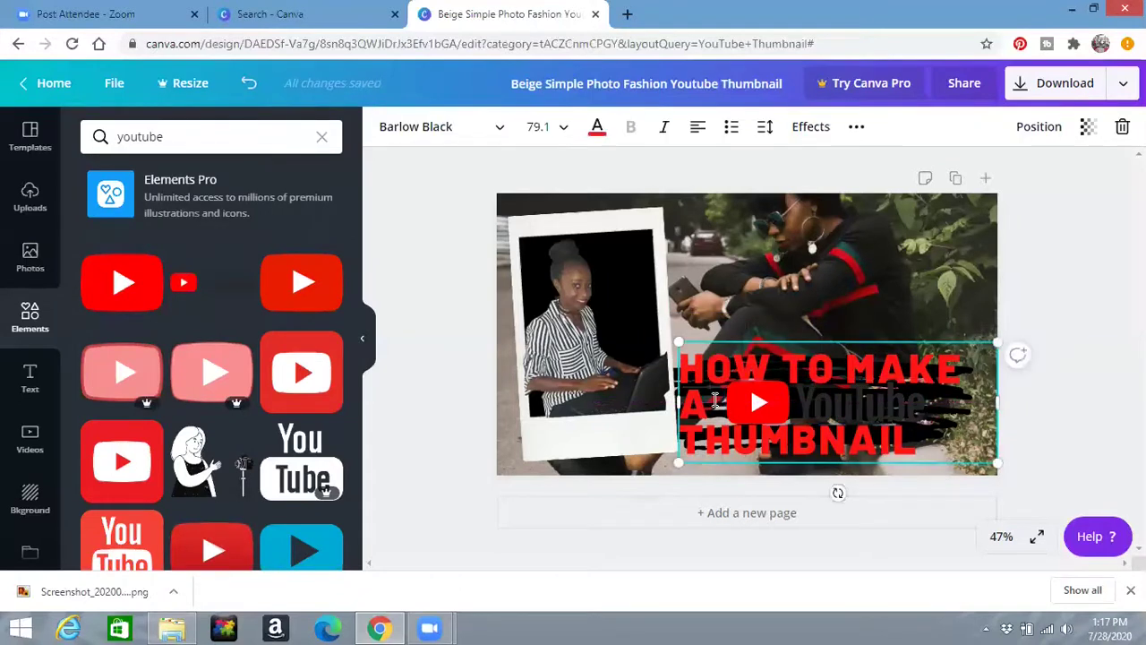
drag(716, 400, 804, 308)
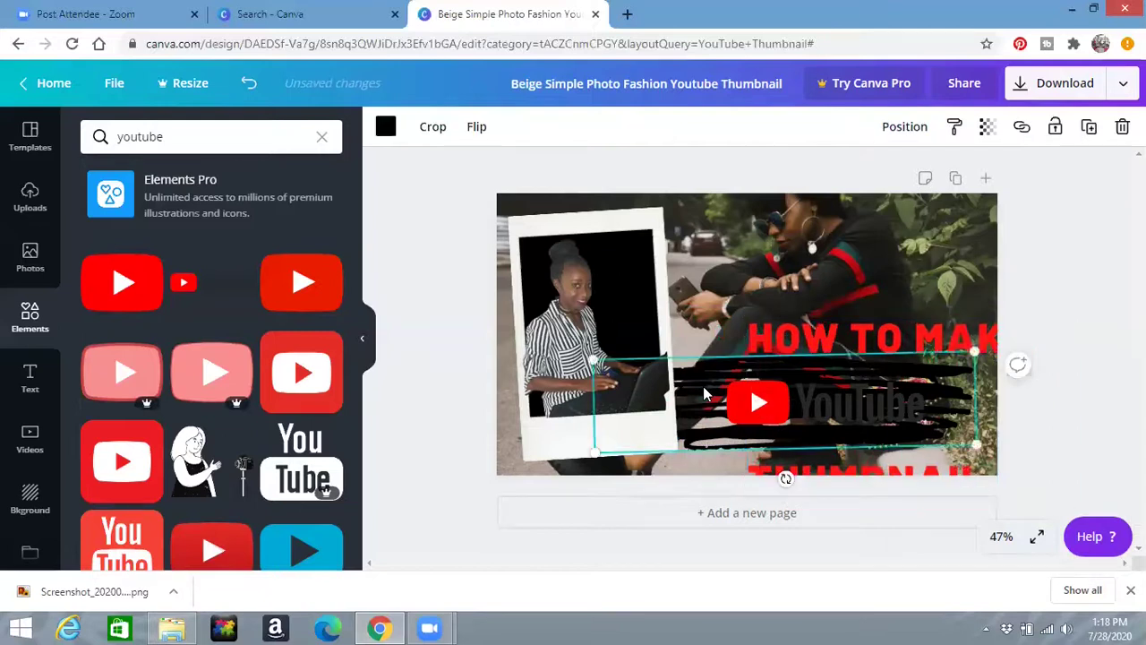
Make the brush stroke white and move the heading back around the logo.
click(386, 128)
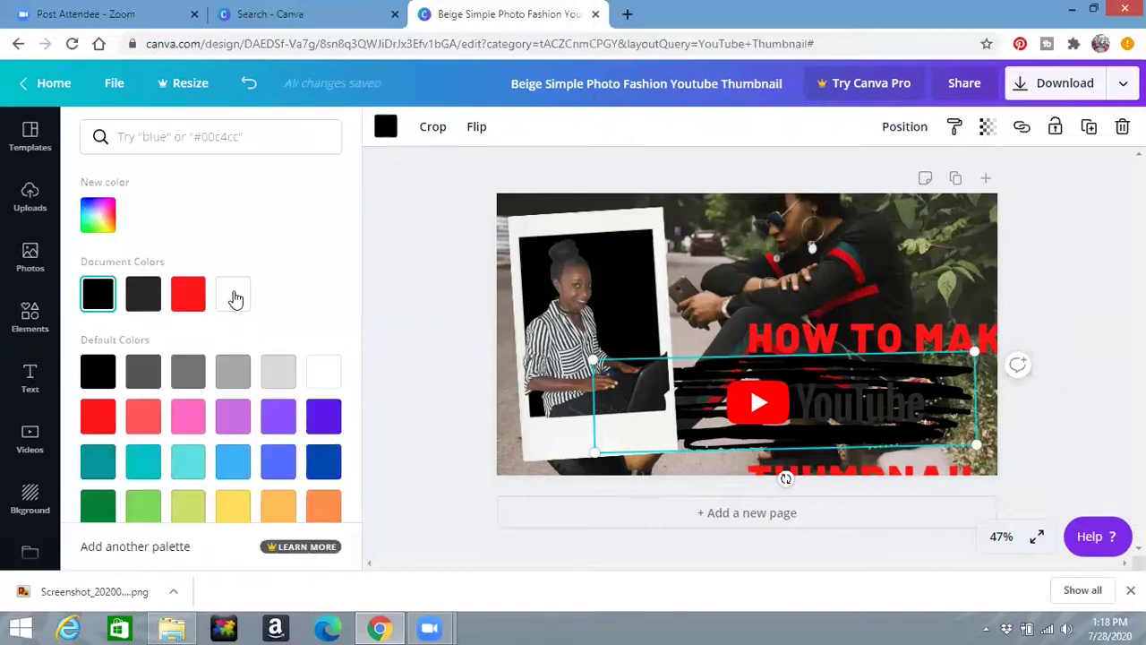
click(233, 296)
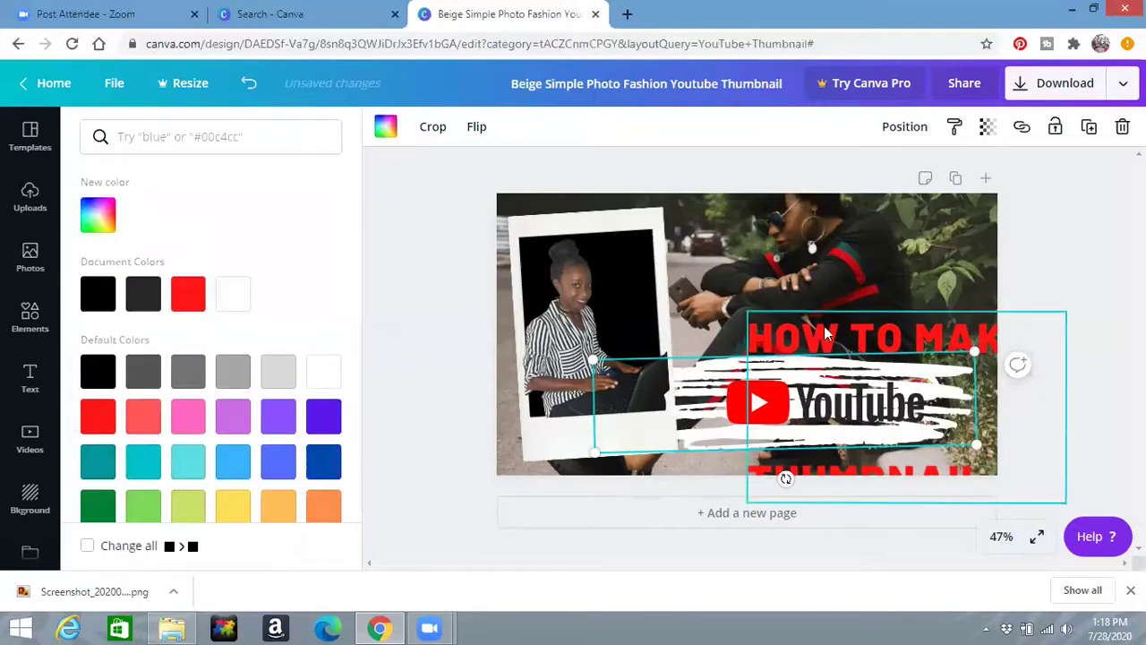
click(766, 332)
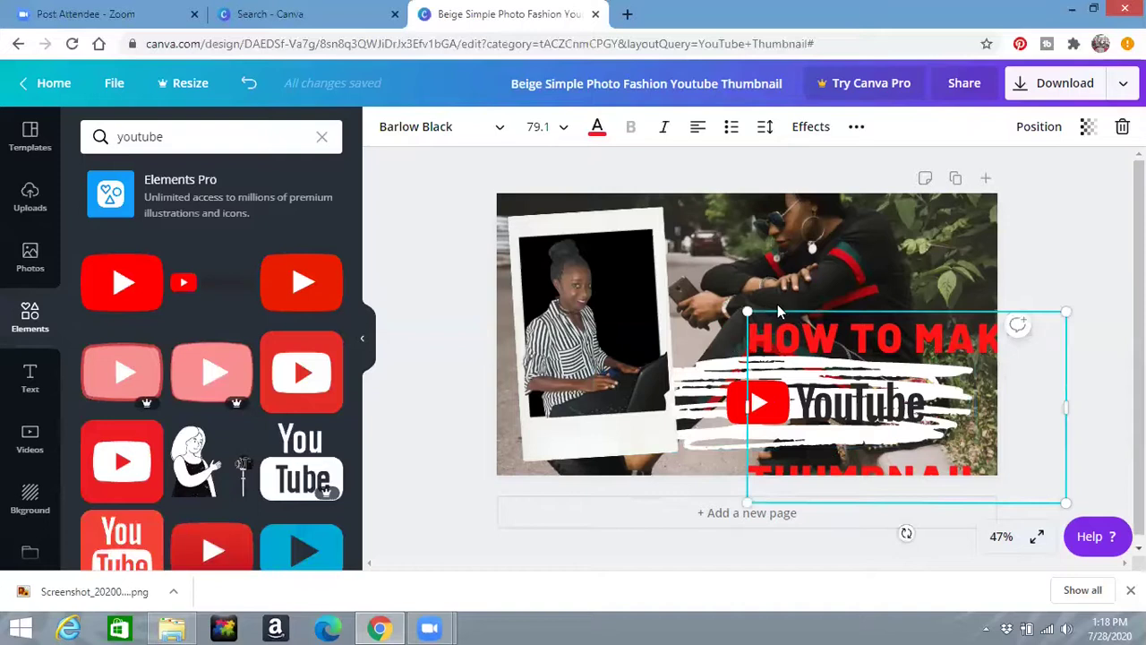
drag(782, 337, 694, 258)
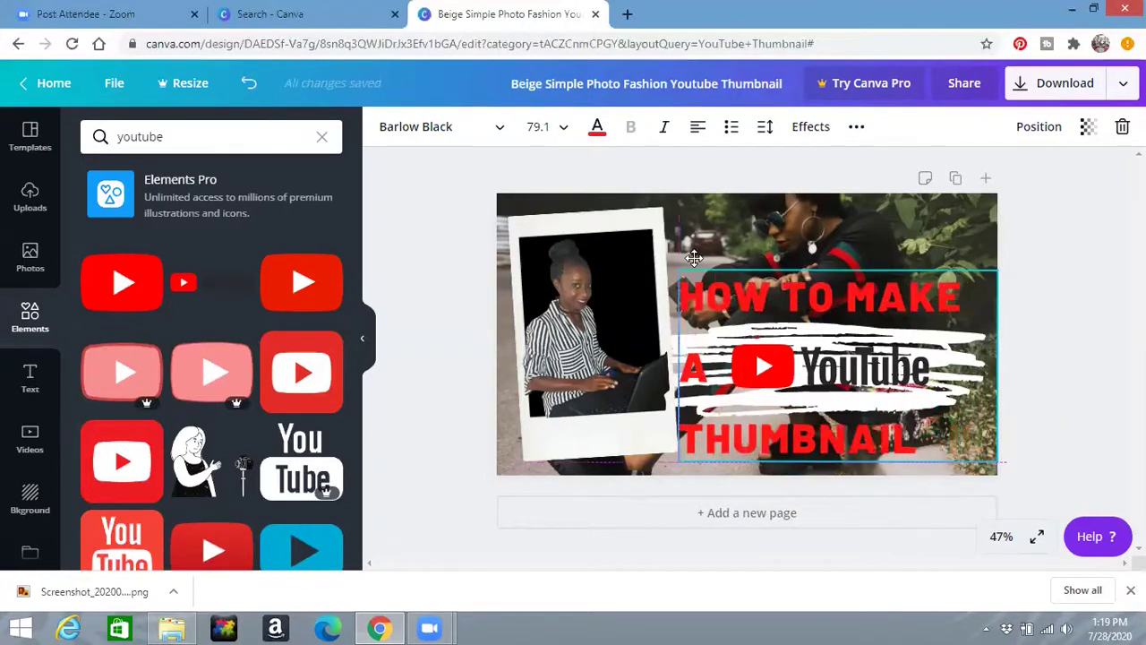
click(1077, 300)
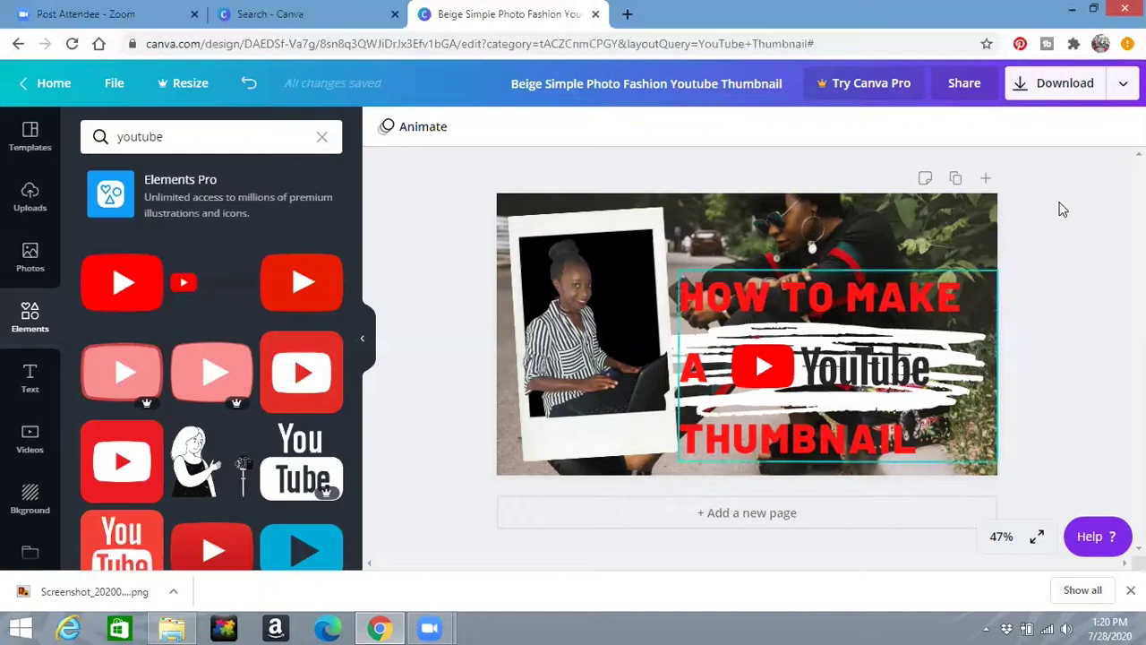
Download the design as a PNG file and dismiss the Canva Pro pop-up.
click(1060, 88)
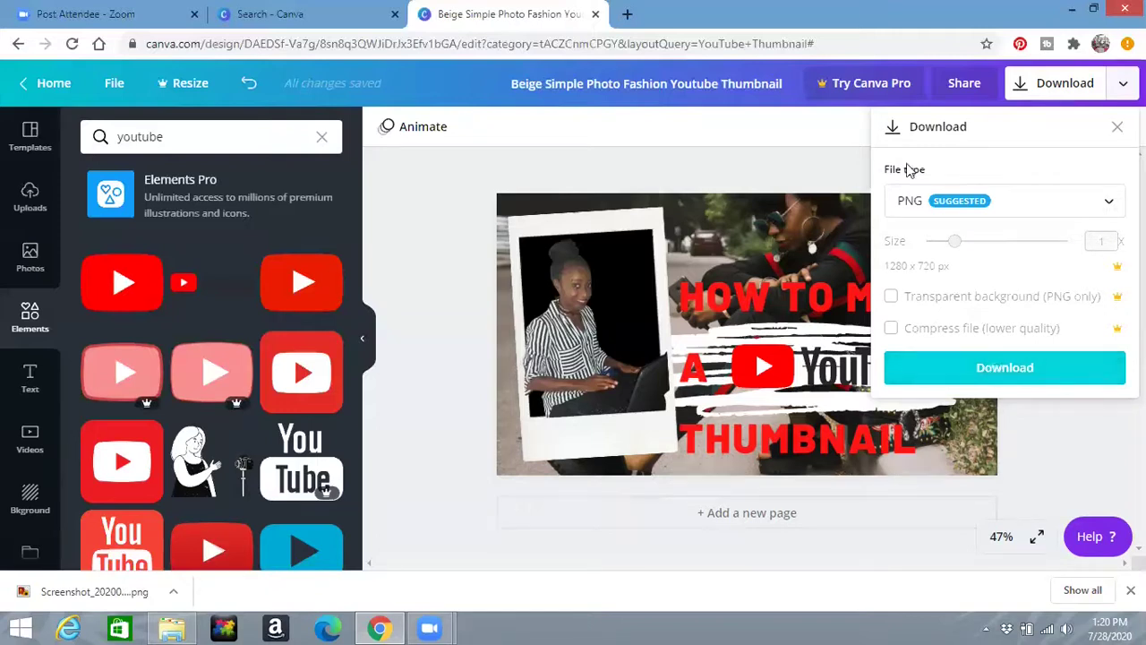
click(1110, 206)
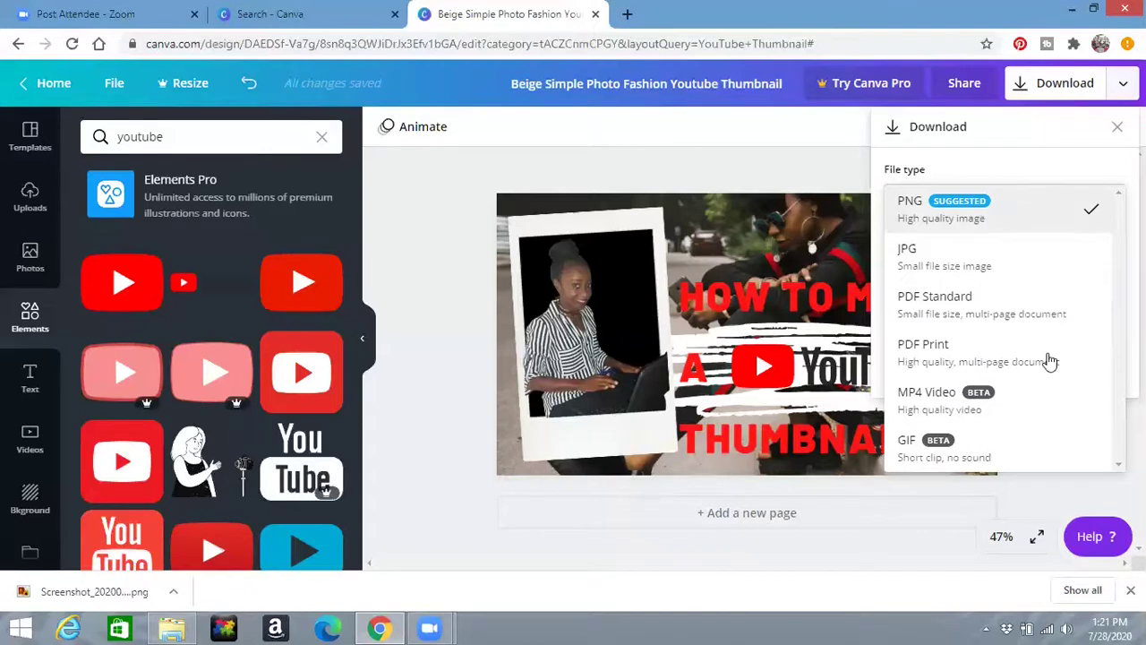
key(Escape)
click(986, 375)
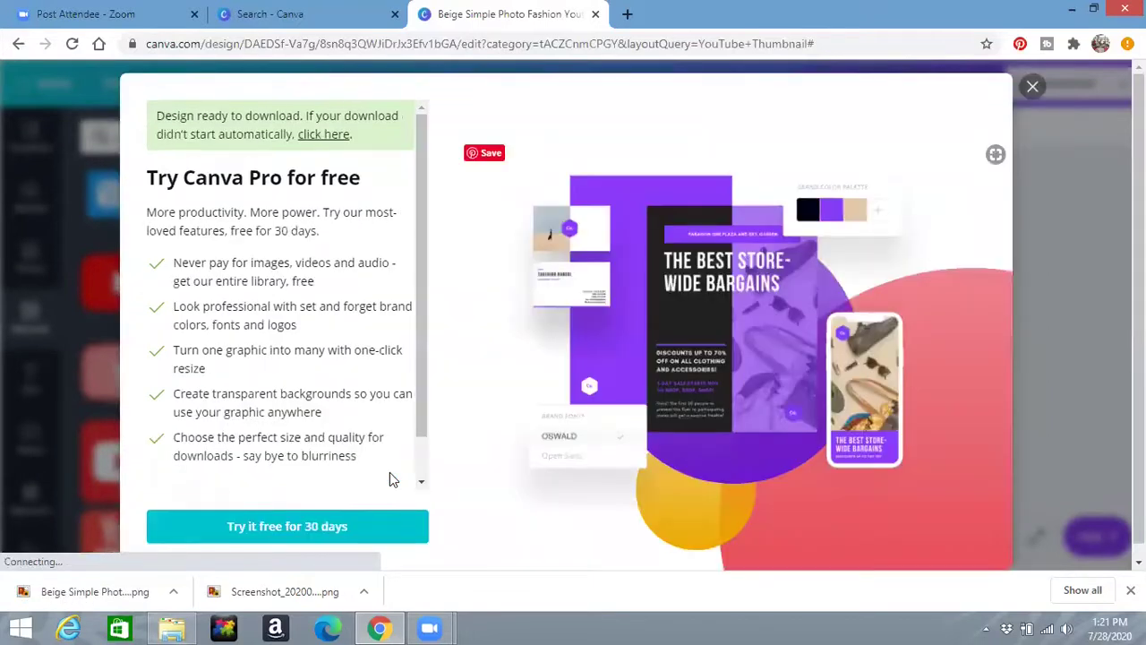
click(1033, 88)
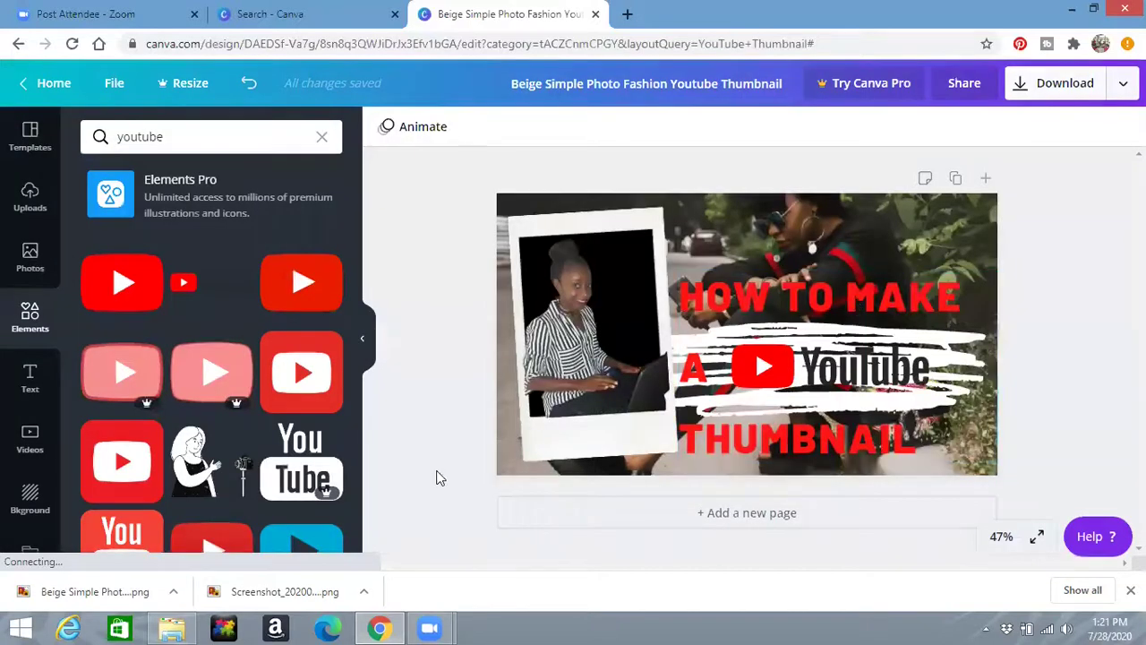
key(alt+Tab)
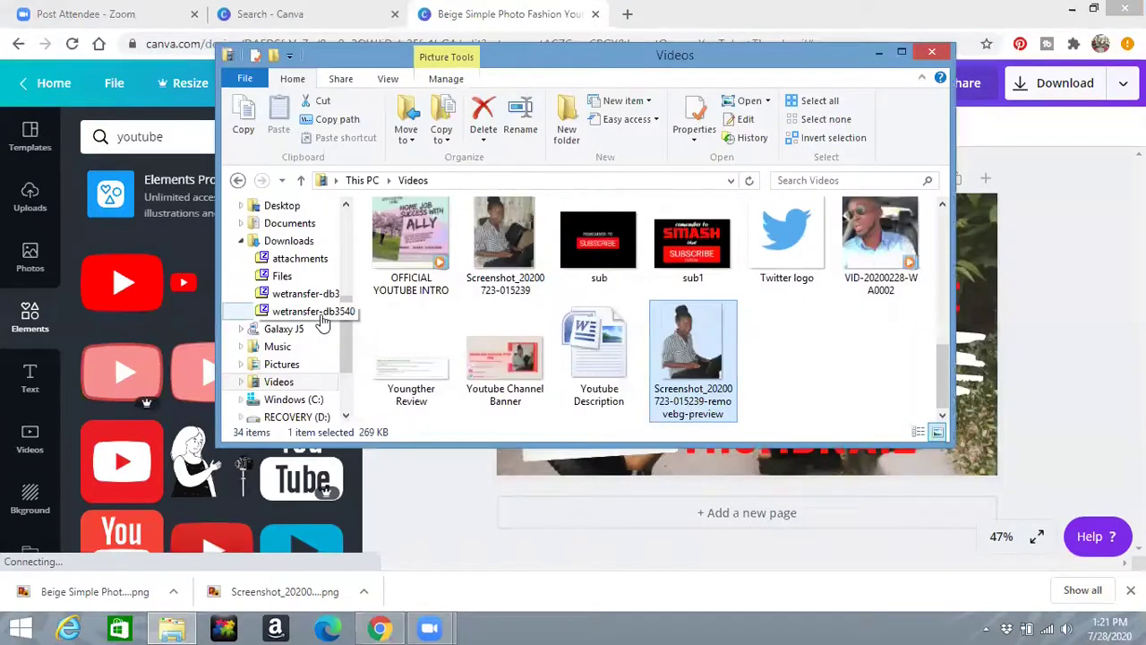
Cut the downloaded thumbnail PNG from the Downloads folder.
click(314, 242)
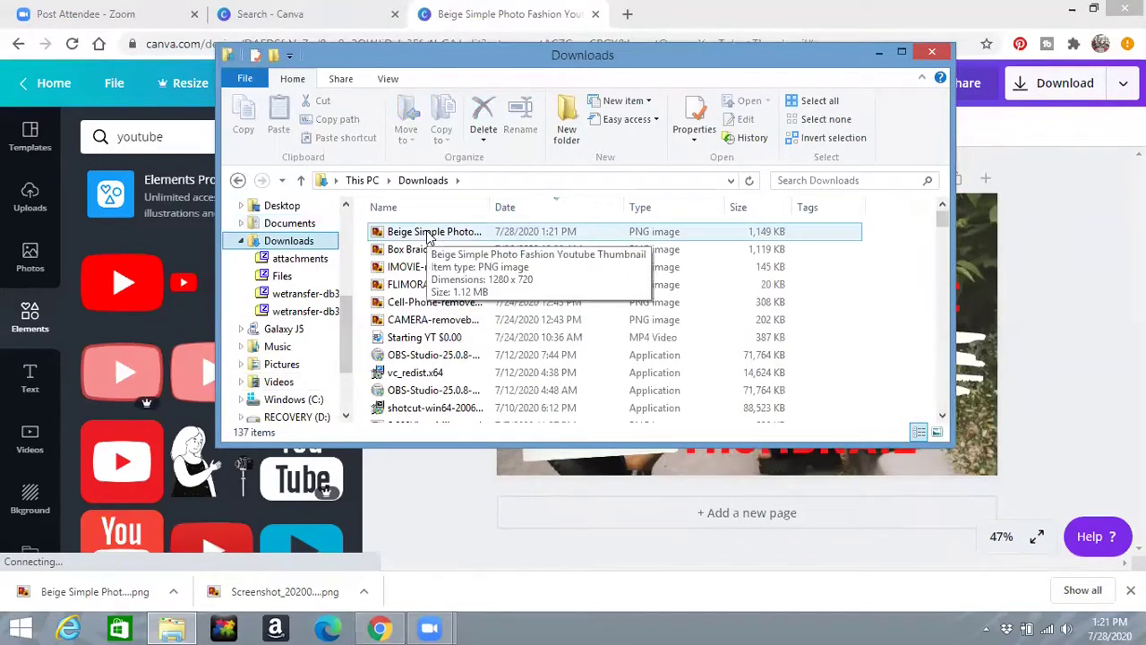
click(428, 234)
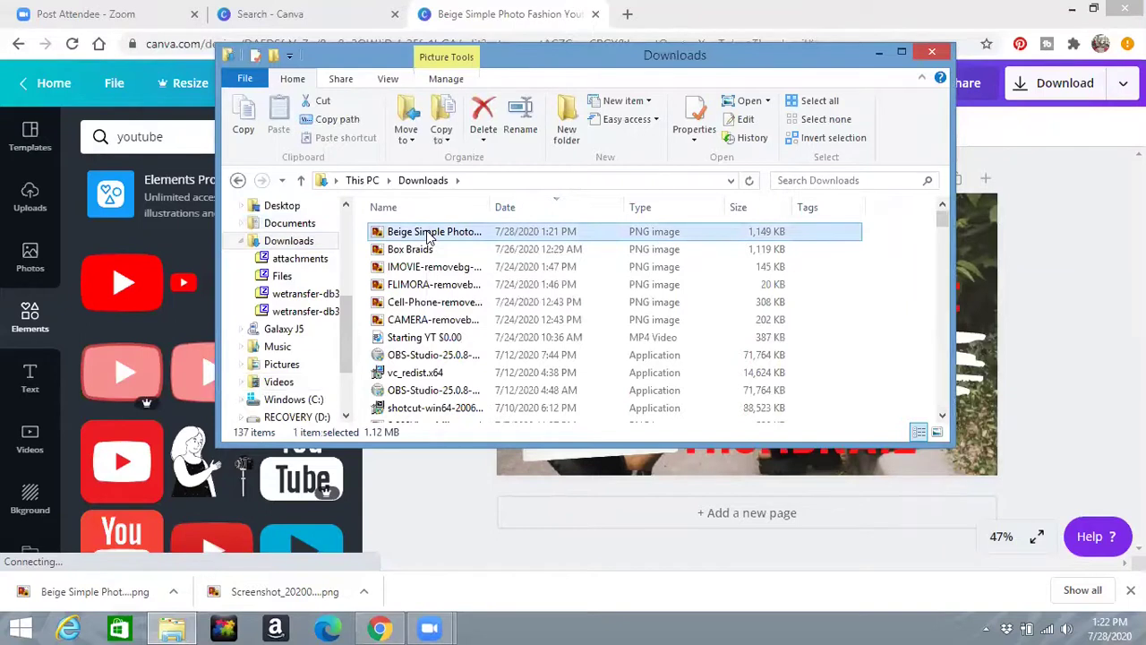
right_click(428, 234)
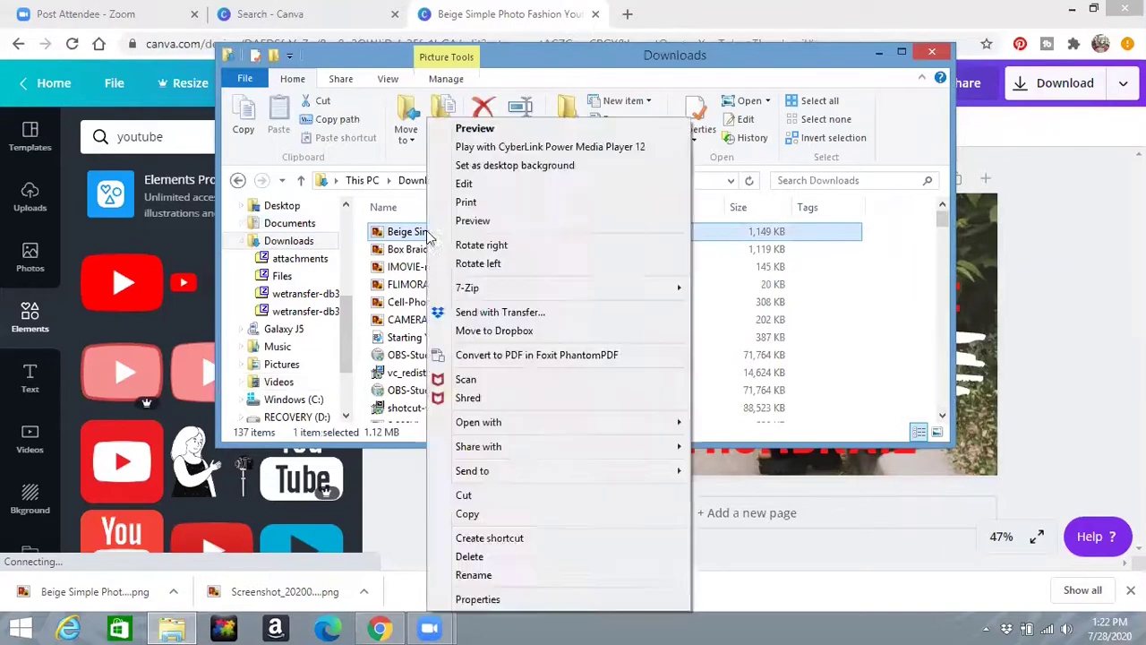
click(493, 496)
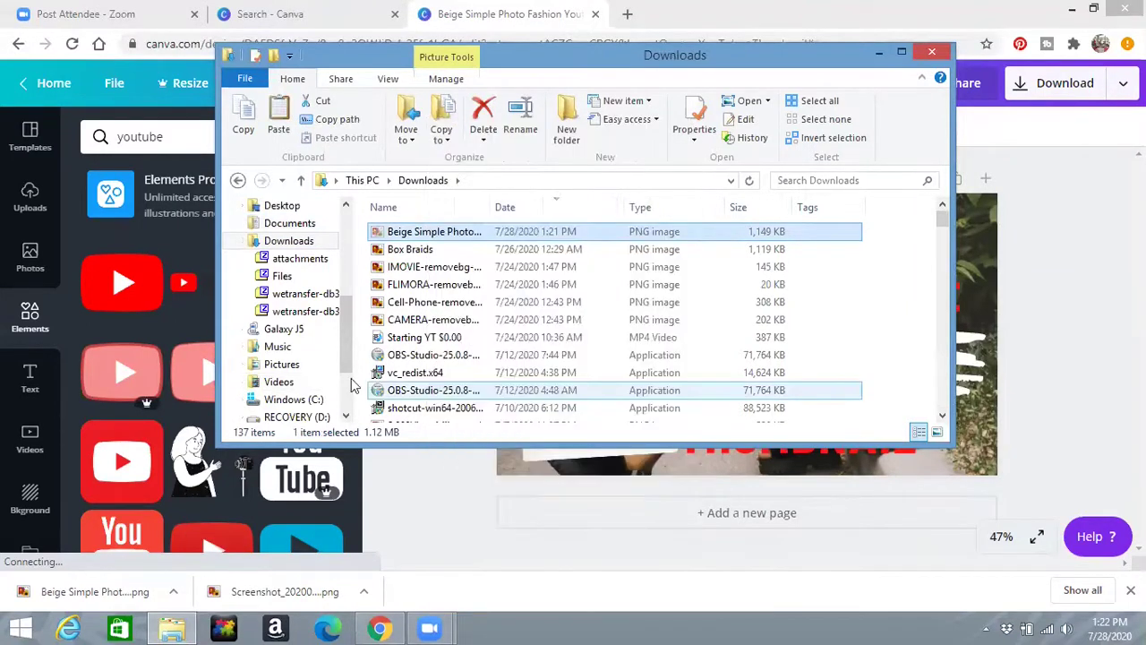
Paste the PNG into Videos, rename it 'Thumbnail Tutorial', and open it for viewing.
click(282, 383)
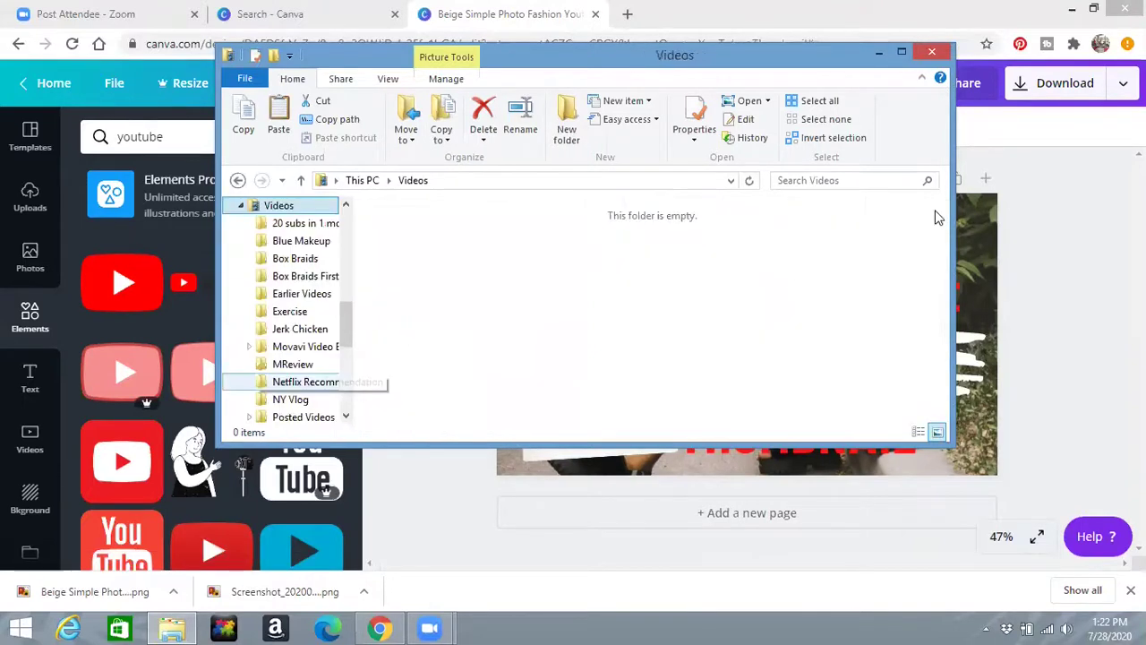
right_click(810, 359)
click(842, 217)
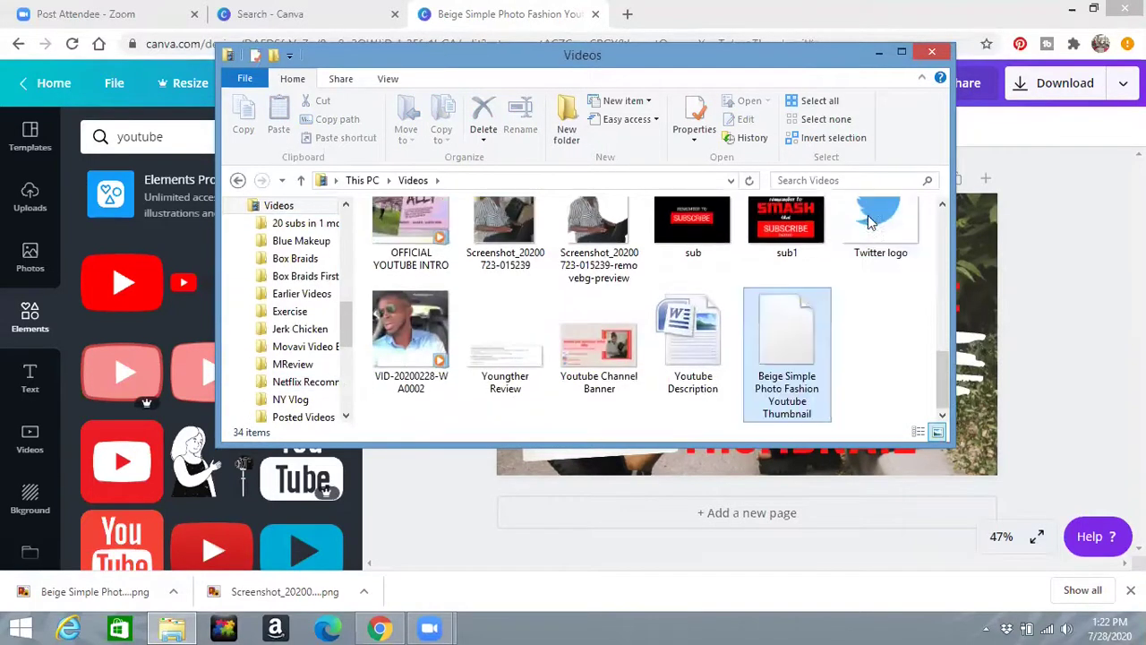
click(787, 402)
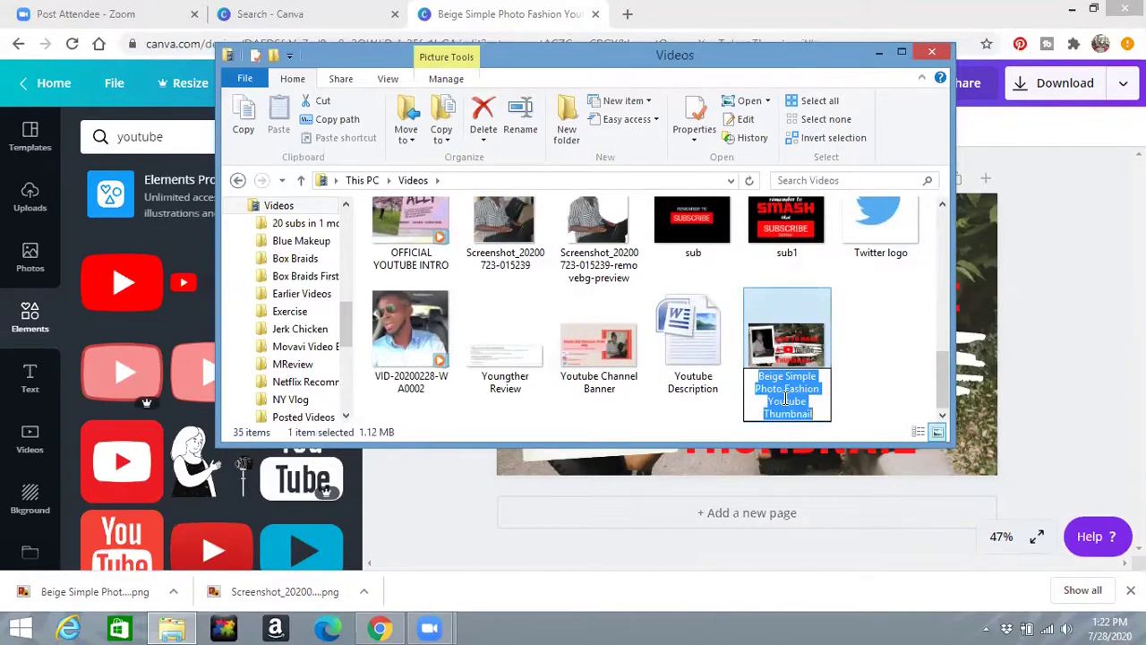
double_click(791, 385)
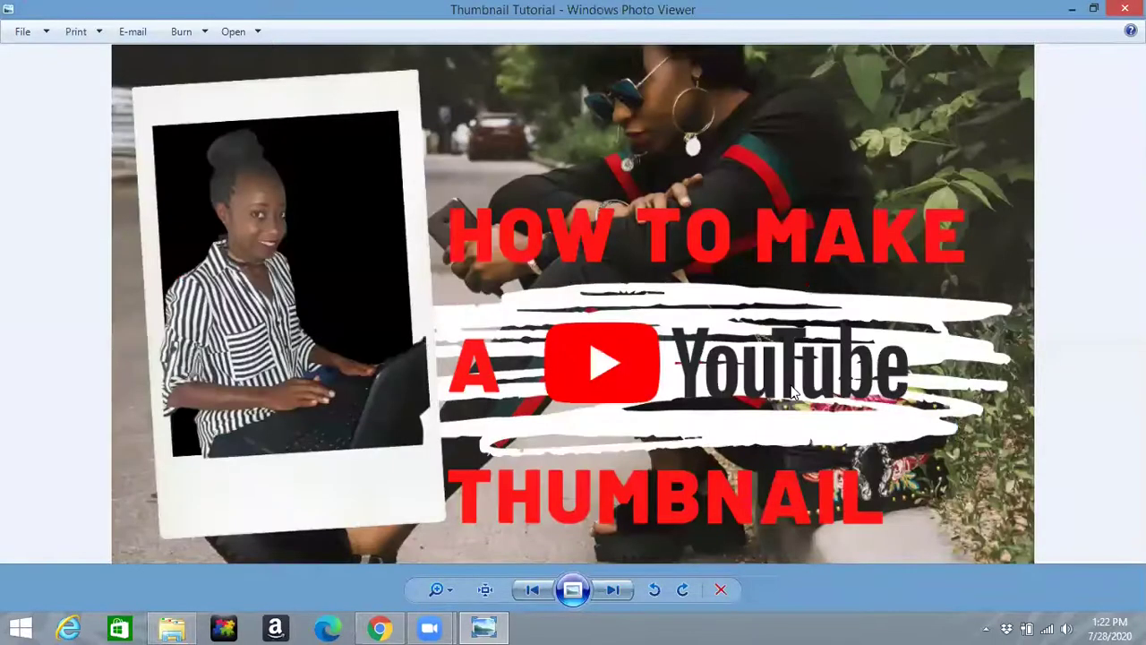